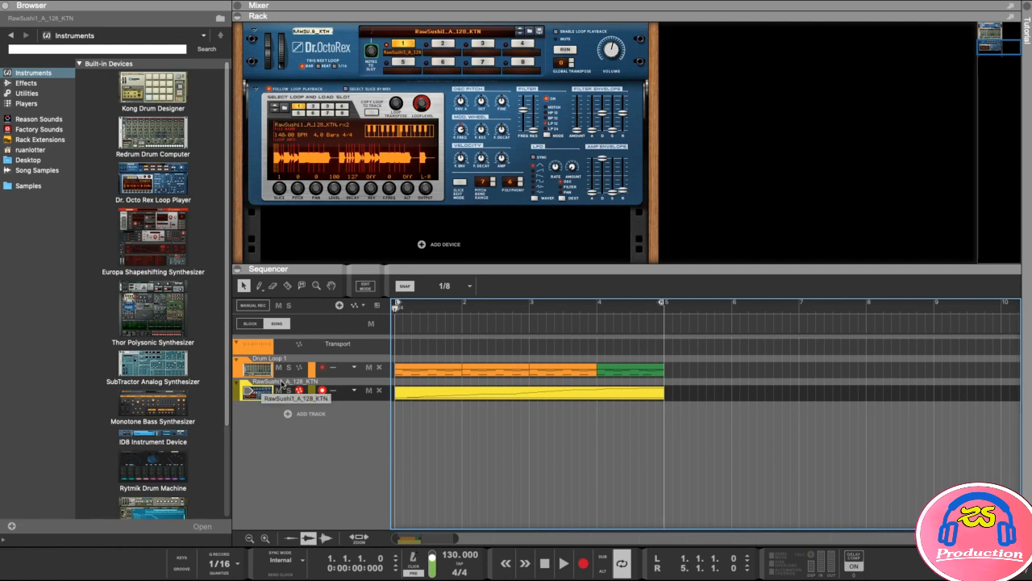
Step: Rename the Dr. OctoRex track as Bassline 1
double_click(275, 382)
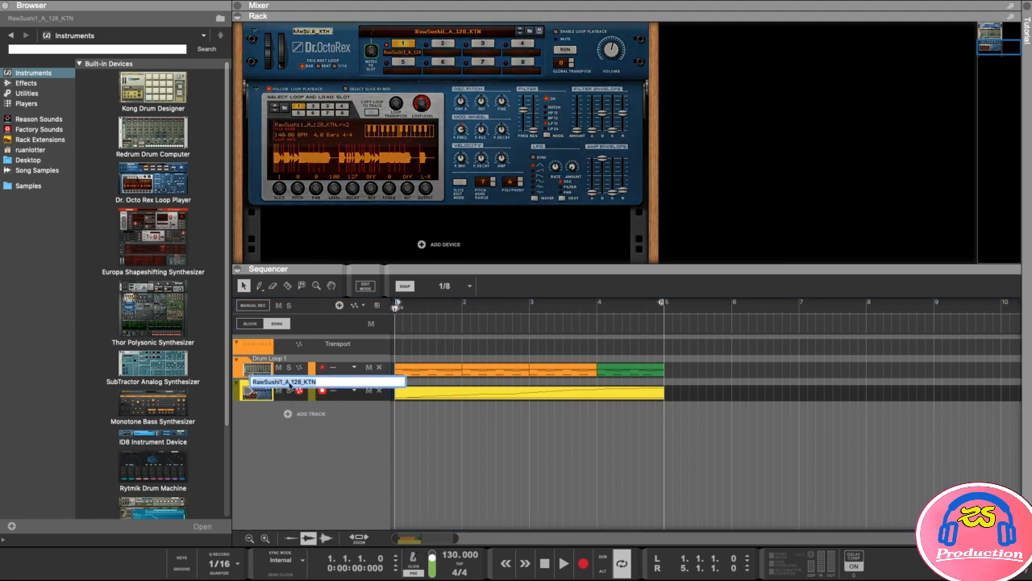
type("Bassline 1")
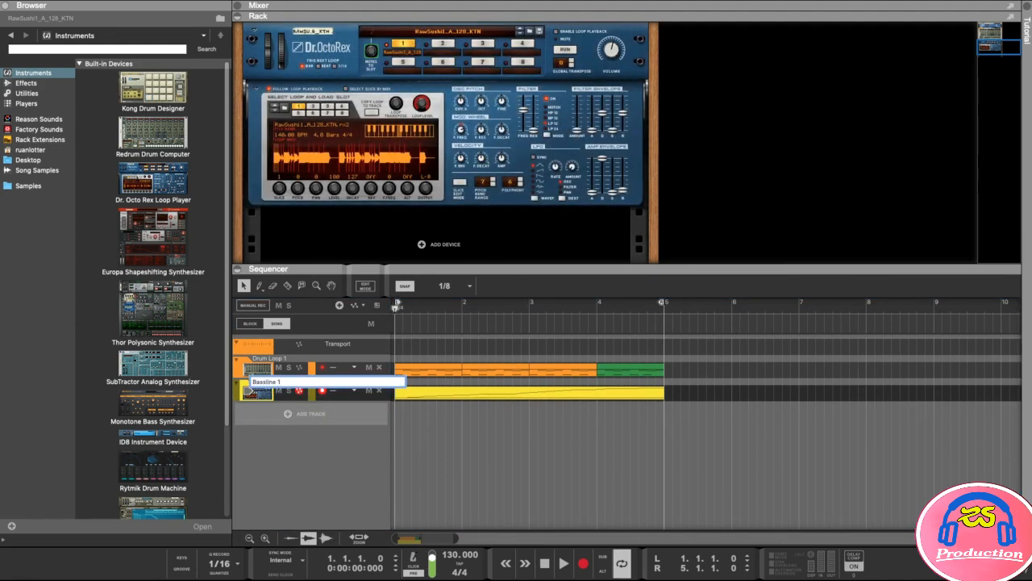
key("Return")
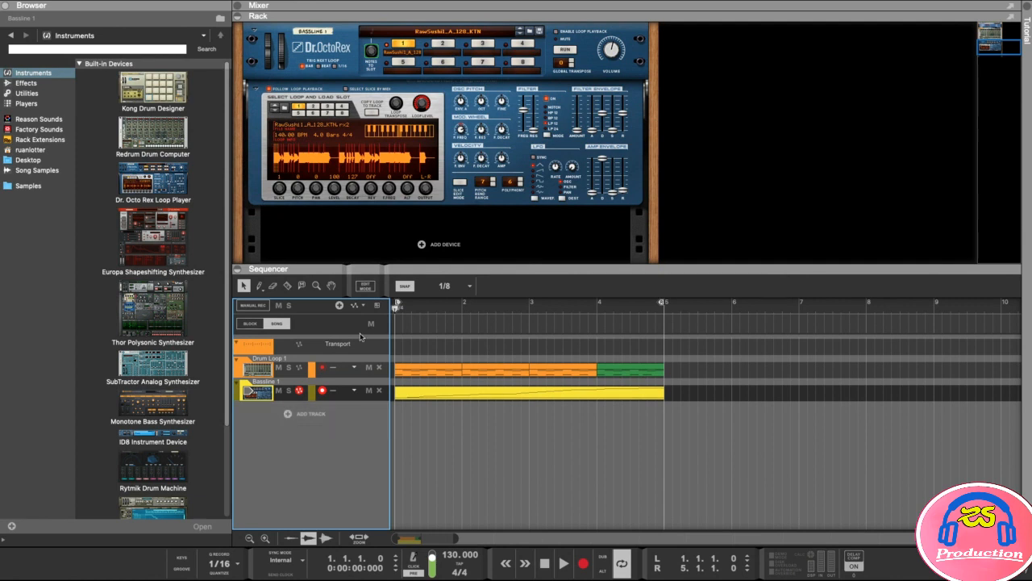
Step: Mute the Bassline 1 track, play the song briefly and return the playhead to the start
left_click(279, 391)
left_click_drag(403, 309, 392, 308)
key("space")
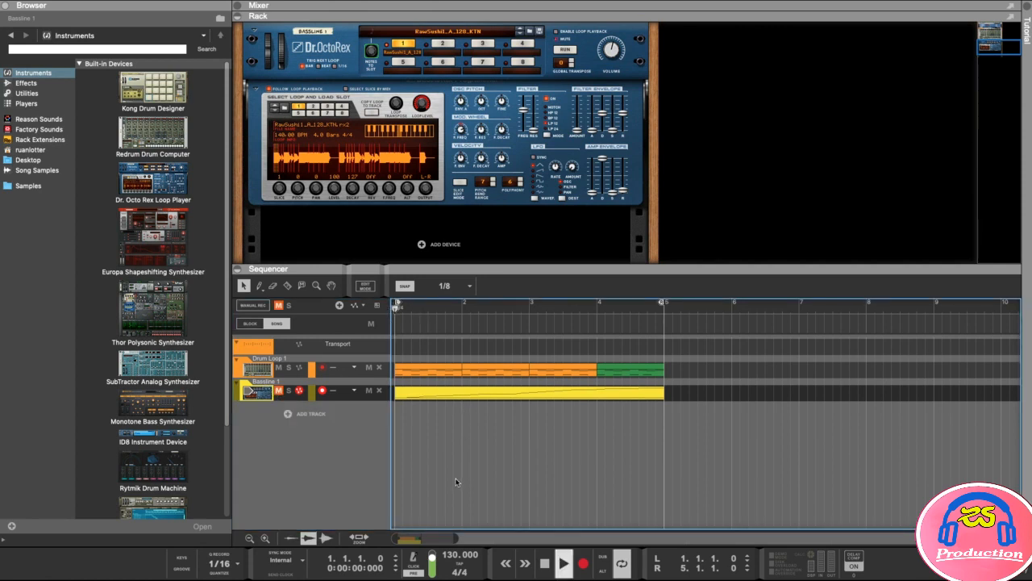
key("space")
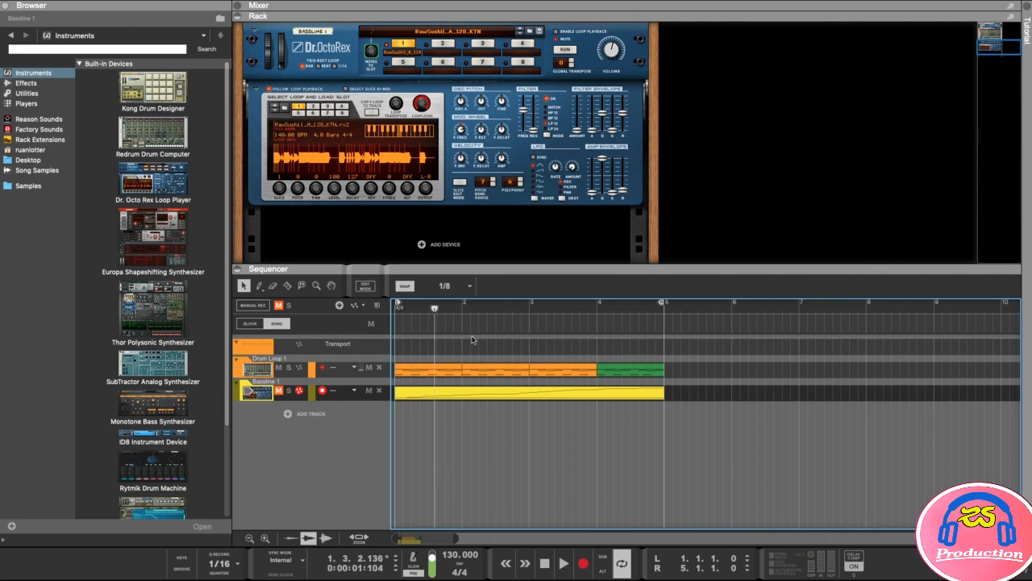
left_click_drag(434, 309, 372, 314)
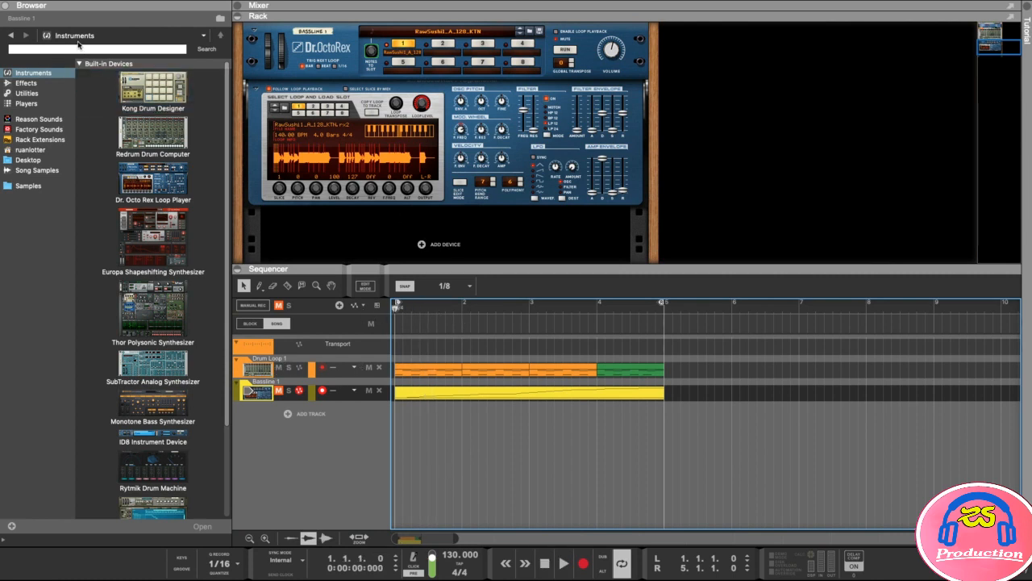
Step: Add a Monotone Bass Synthesizer to the rack below the Dr. OctoRex and make room to see the whole device
left_click(29, 74)
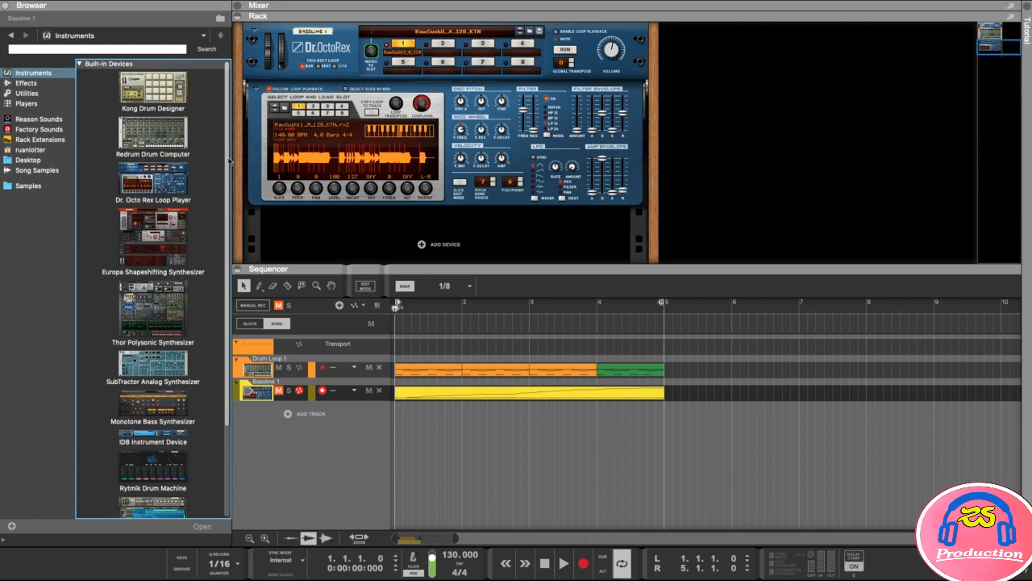
left_click(203, 368)
left_click(137, 425)
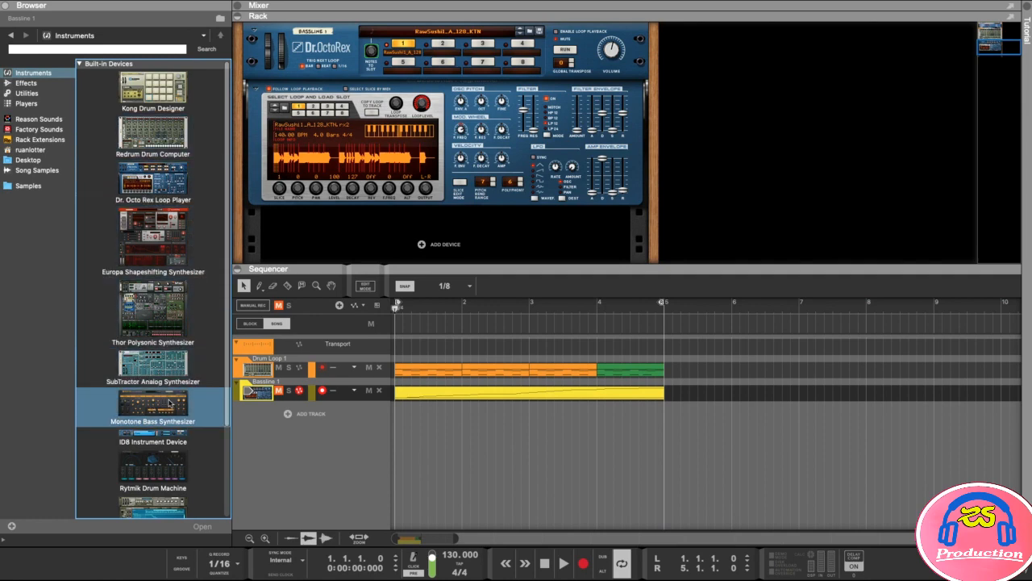
left_click_drag(155, 409, 466, 229)
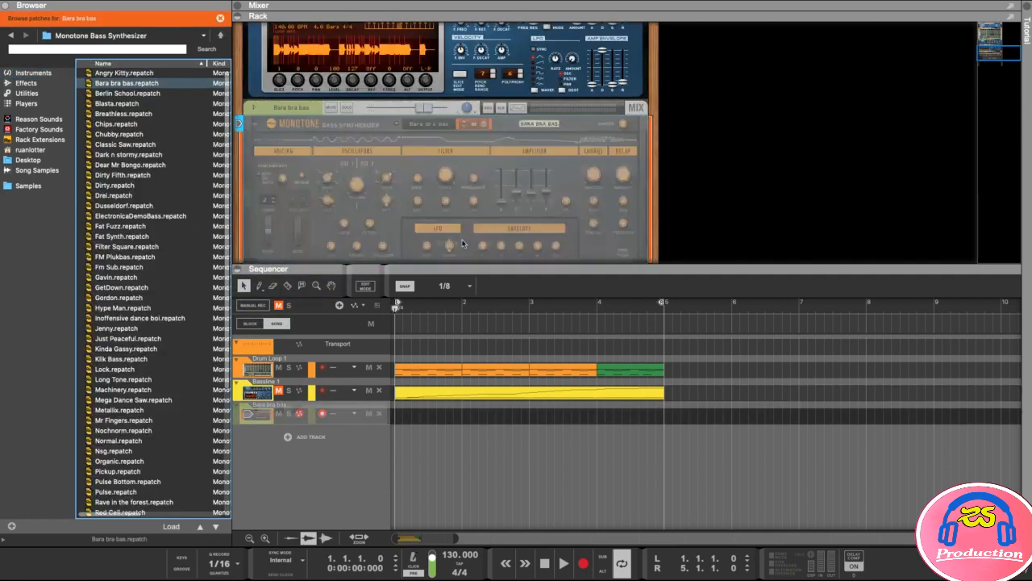
left_click_drag(483, 270, 483, 309)
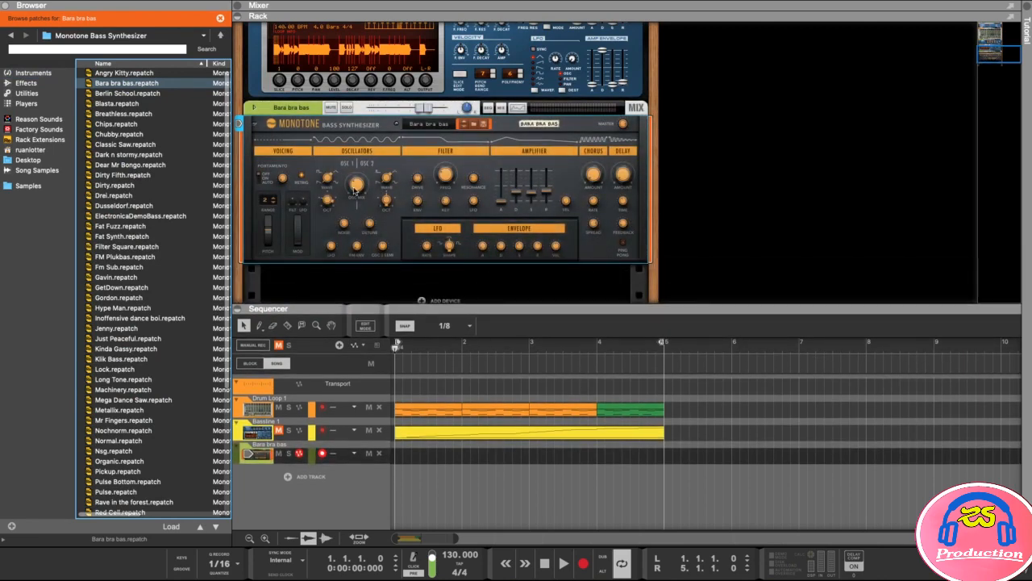
scroll(720, 210, "down", 1)
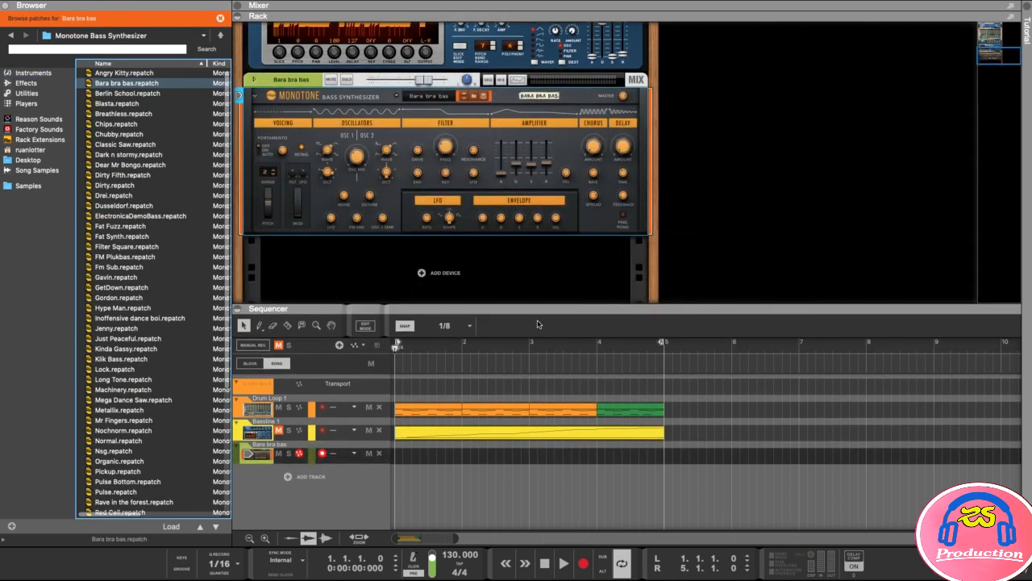
left_click_drag(545, 311, 545, 298)
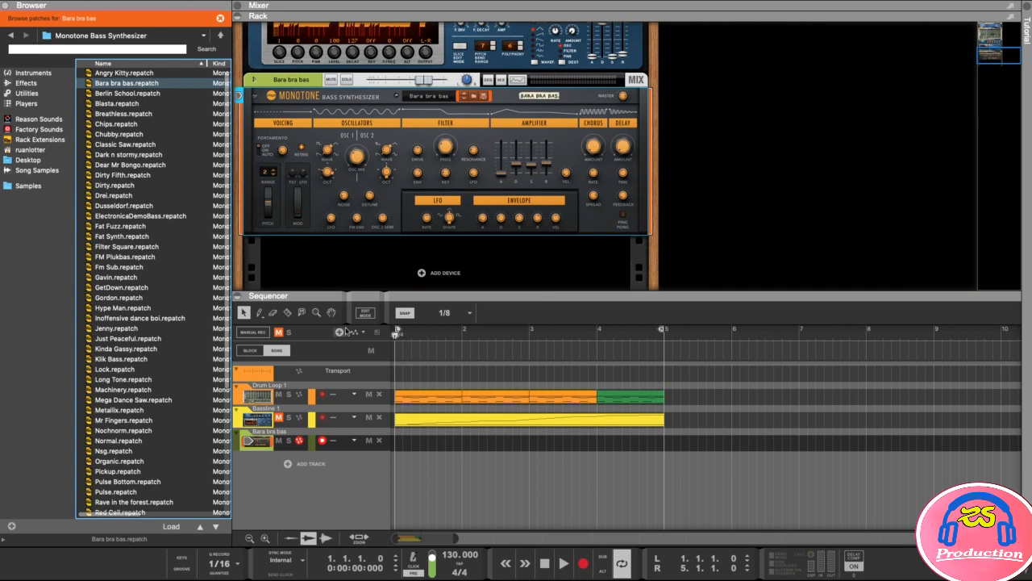
Step: Show the on-screen piano keys and play the C2 note repeatedly on the Monotone bass synthesizer
left_click(182, 561)
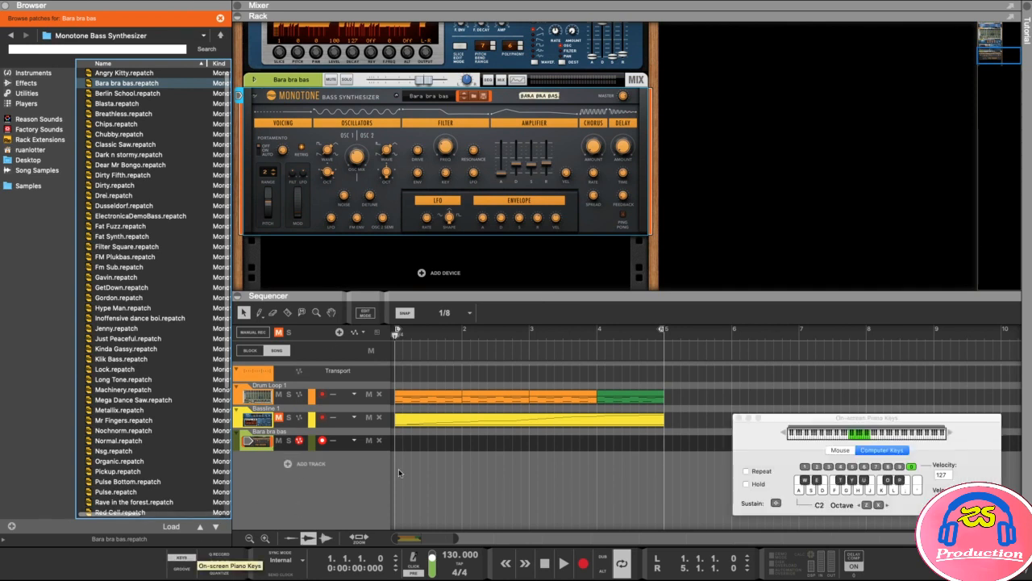
mouse_move(859, 418)
left_mouse_down()
mouse_move(876, 409)
mouse_move(862, 422)
left_mouse_up()
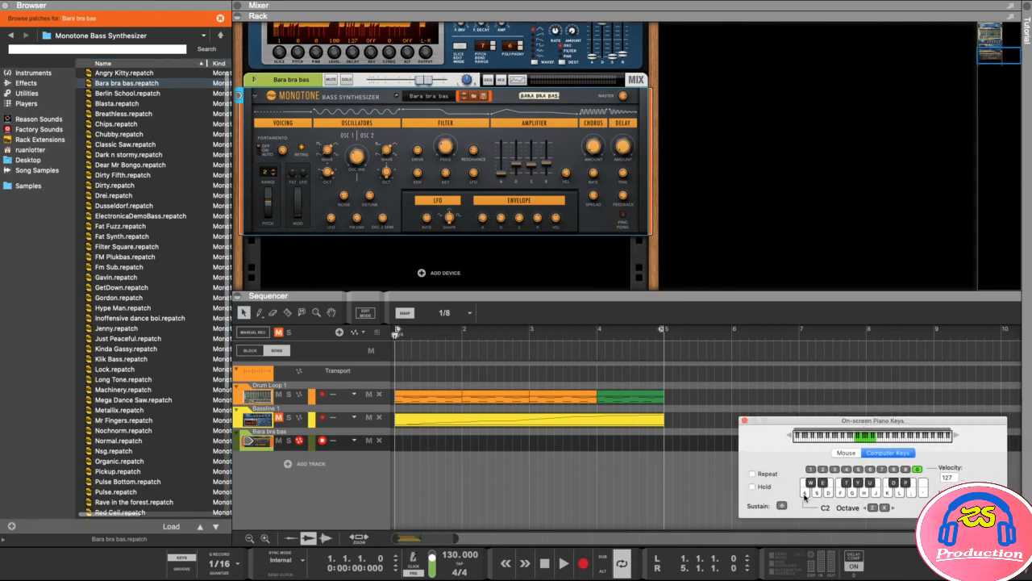
key("a")
key("a")
key("a")
Step: Open the Monotone Patches folder in the factory sound bank
left_click(37, 129)
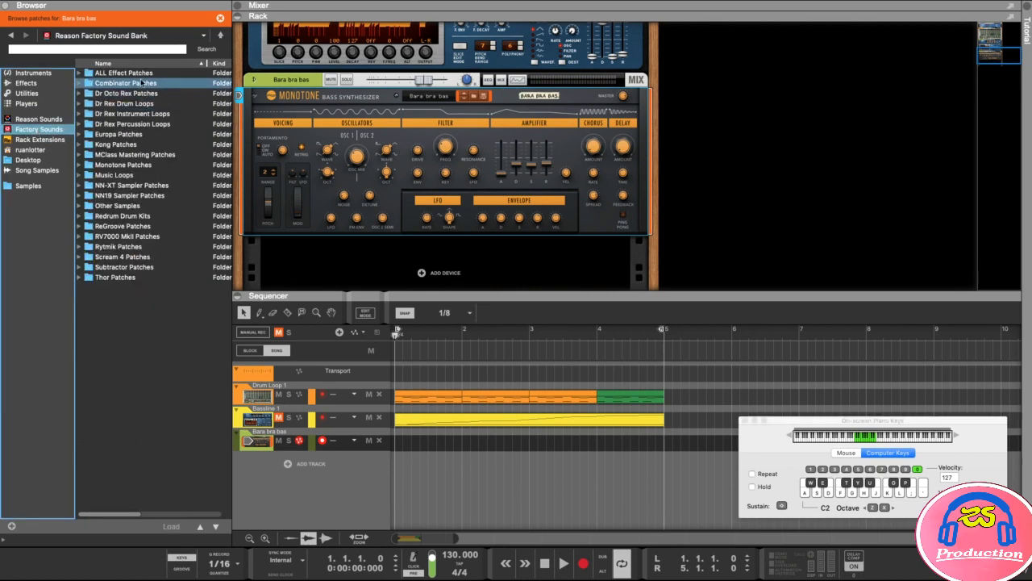
left_click(117, 165)
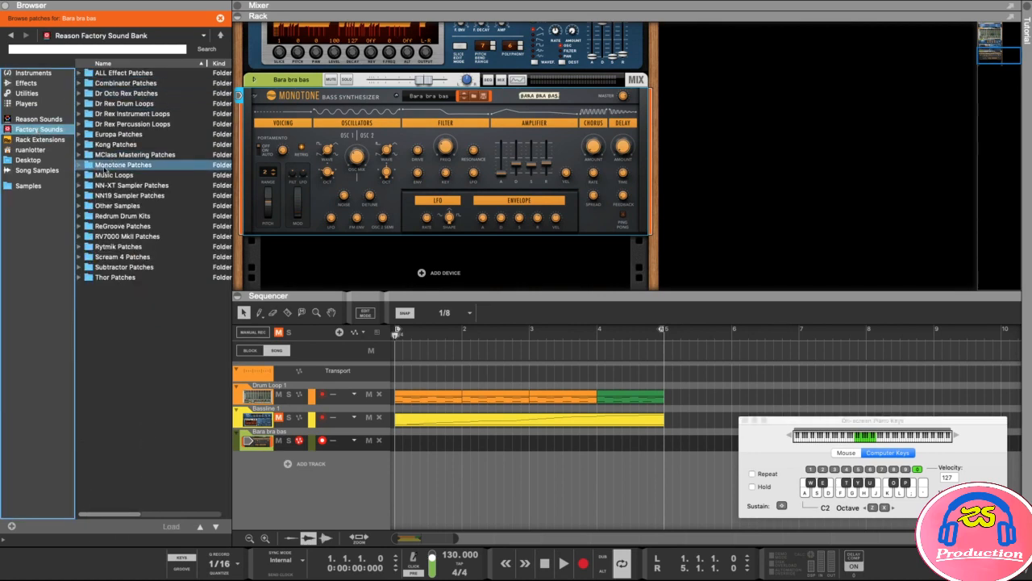
left_click(110, 167)
double_click(92, 166)
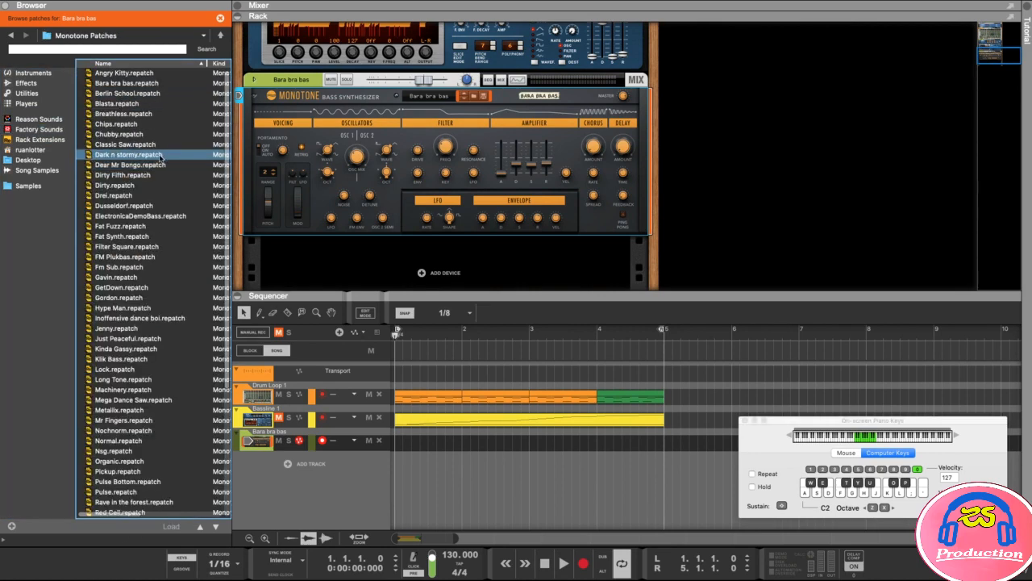
left_click_drag(229, 121, 222, 84)
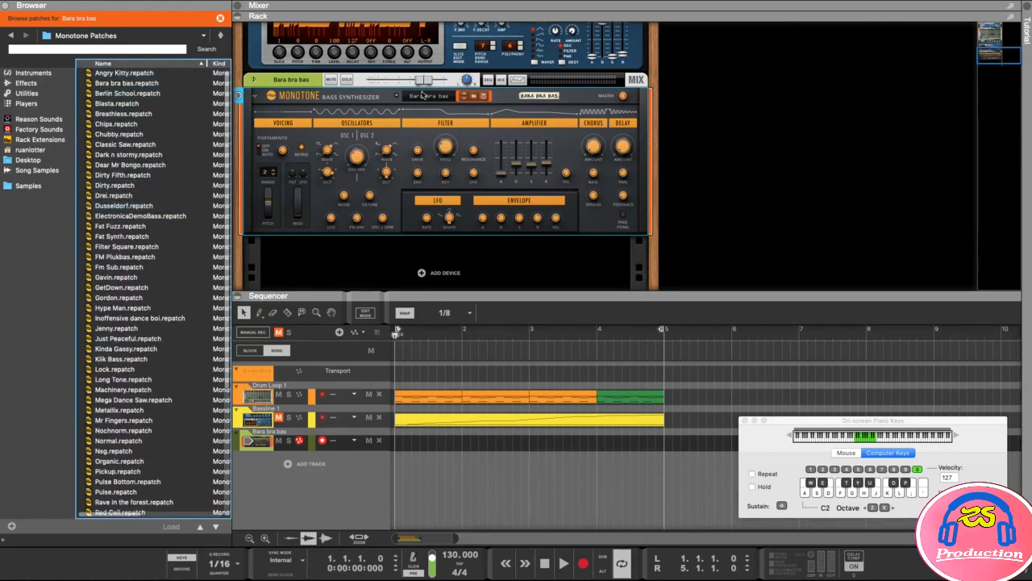
Step: Look through the patch list on the Monotone device itself without choosing a patch
left_click(425, 99)
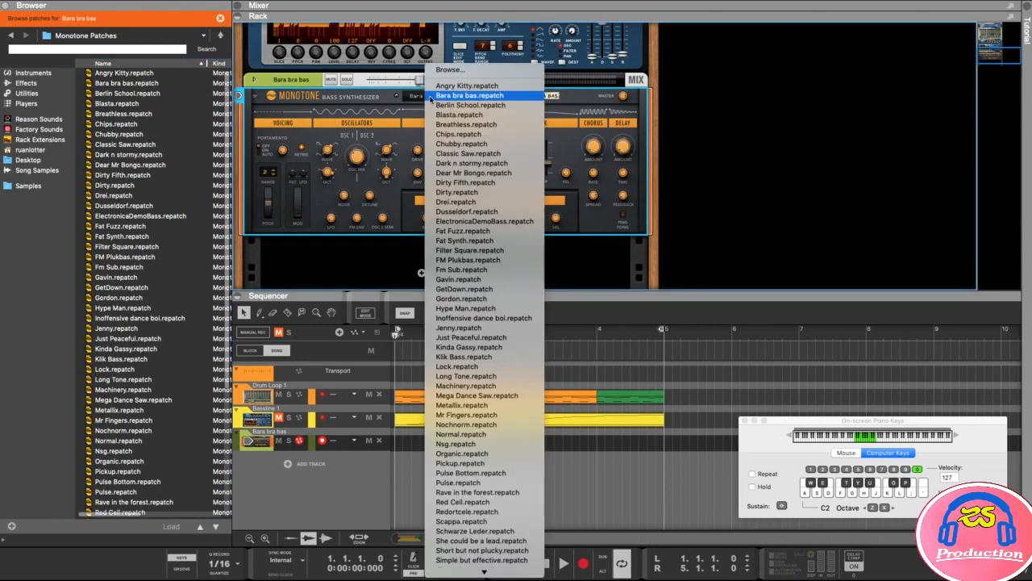
mouse_move(483, 572)
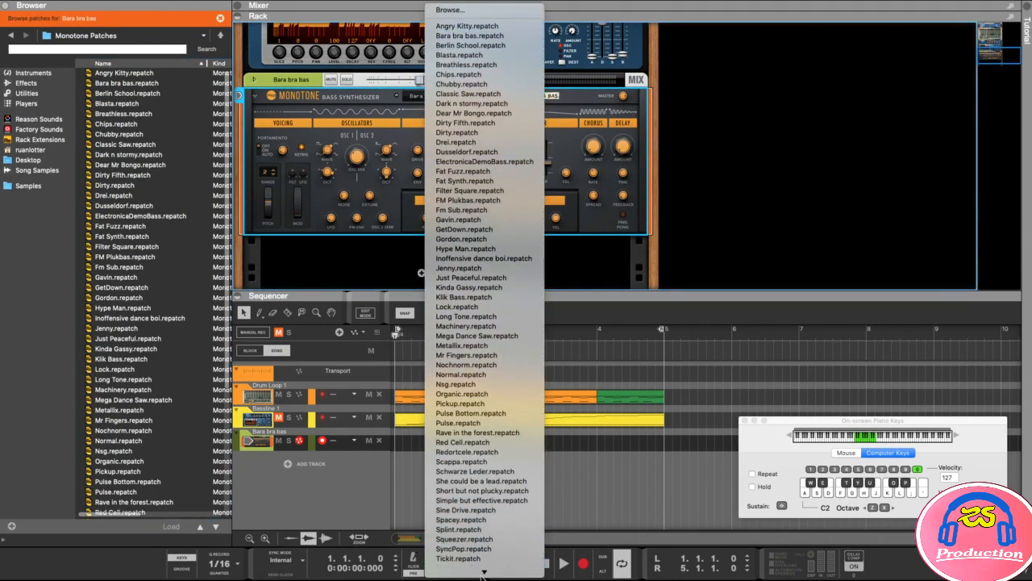
left_click(355, 271)
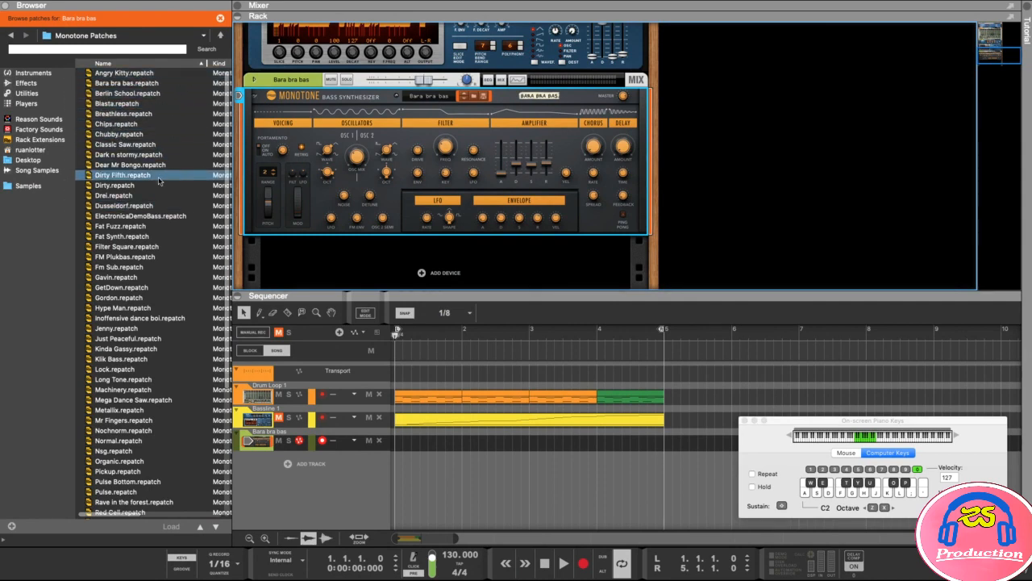
Step: Load the Drei, Dirty and Fat Fuzz patches into the Monotone synthesizer in turn and play a test note
left_click_drag(129, 194, 334, 174)
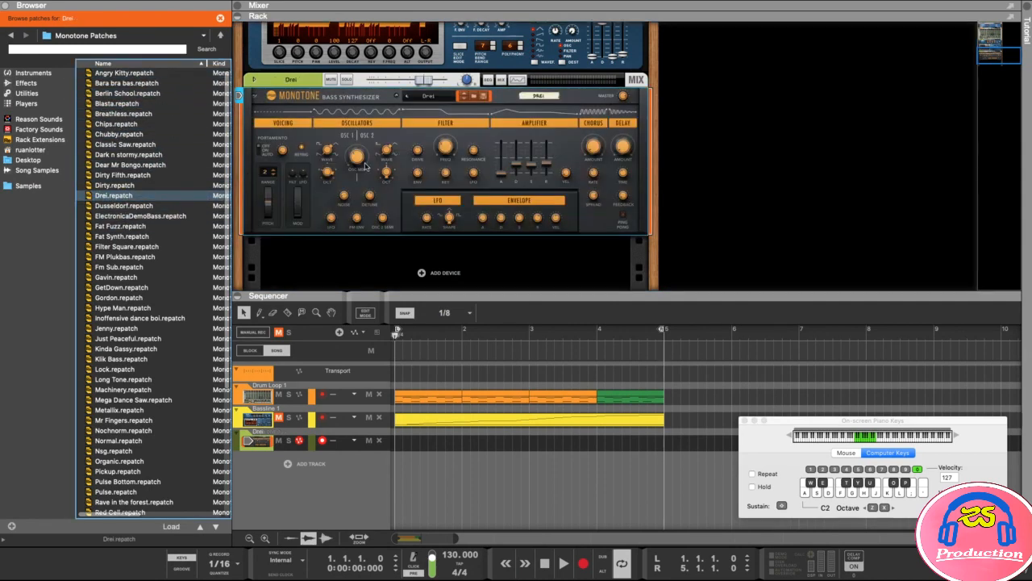
left_click_drag(115, 185, 335, 176)
key("Down")
key("Down")
key("Down")
key("Down")
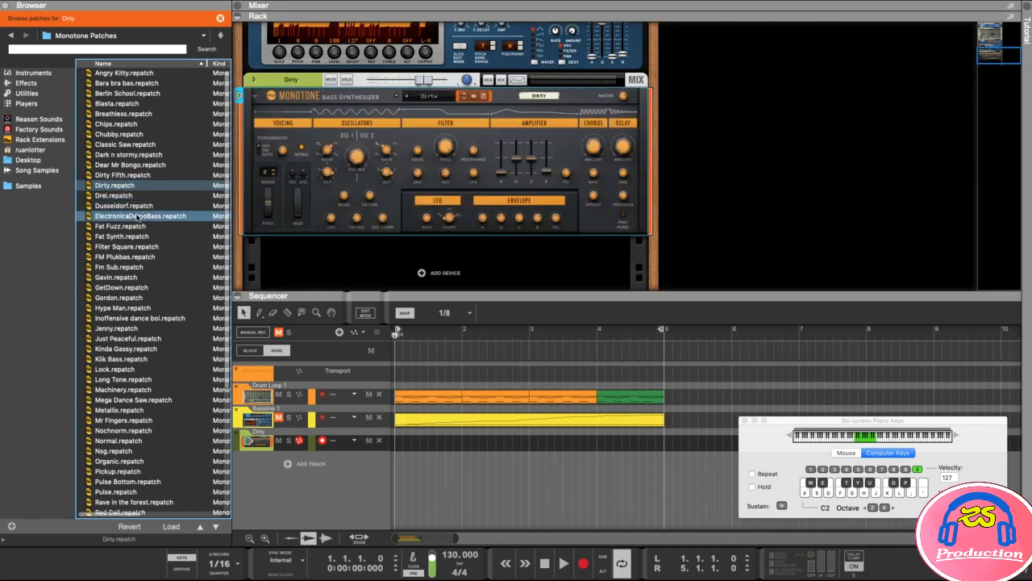
key("a")
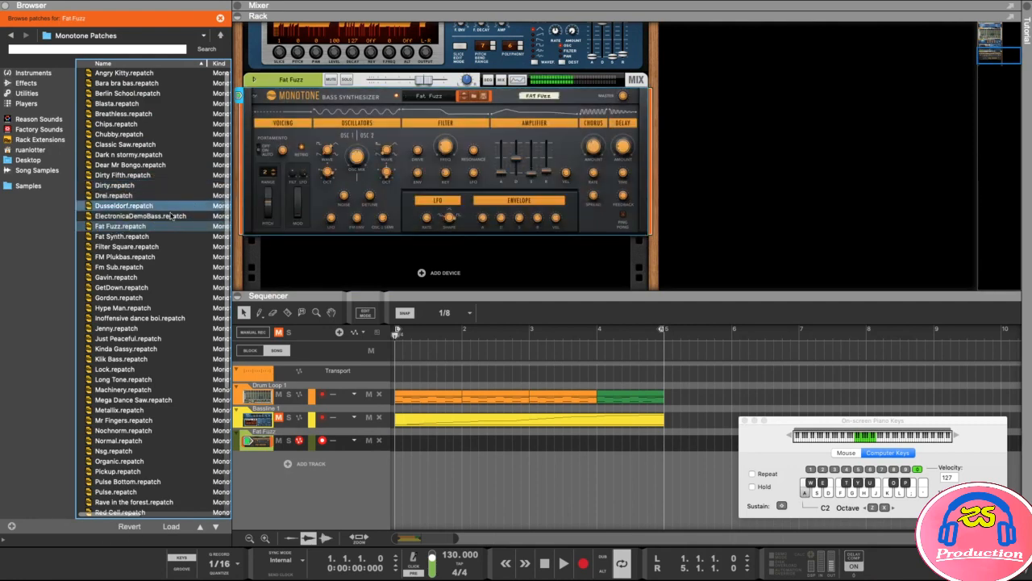
Step: Load the Fat Synth patch into the Monotone bass synthesizer and play test notes with it
left_click_drag(111, 247, 383, 182)
key("a")
key("Up")
key("a")
key("a")
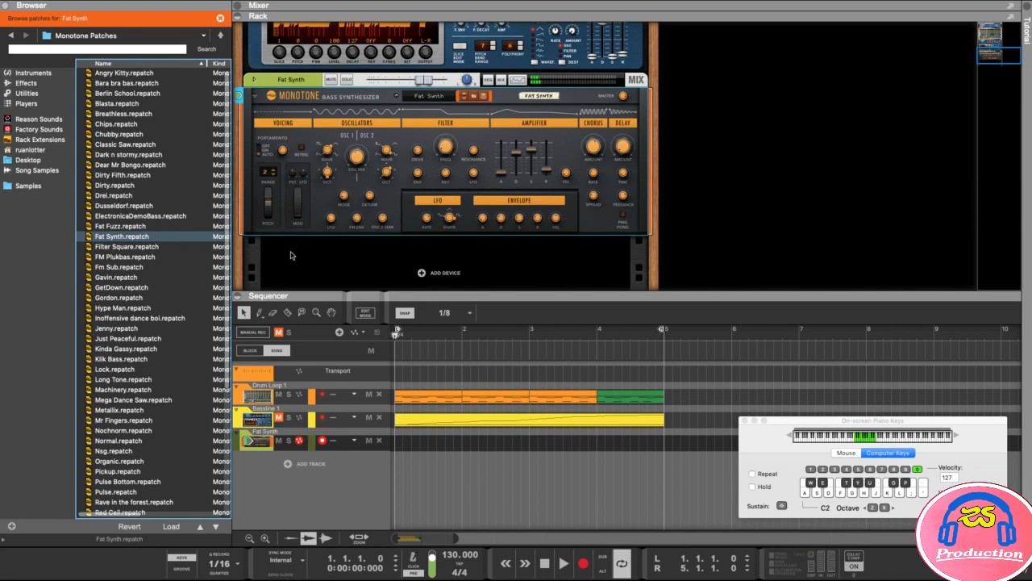
left_click(115, 237)
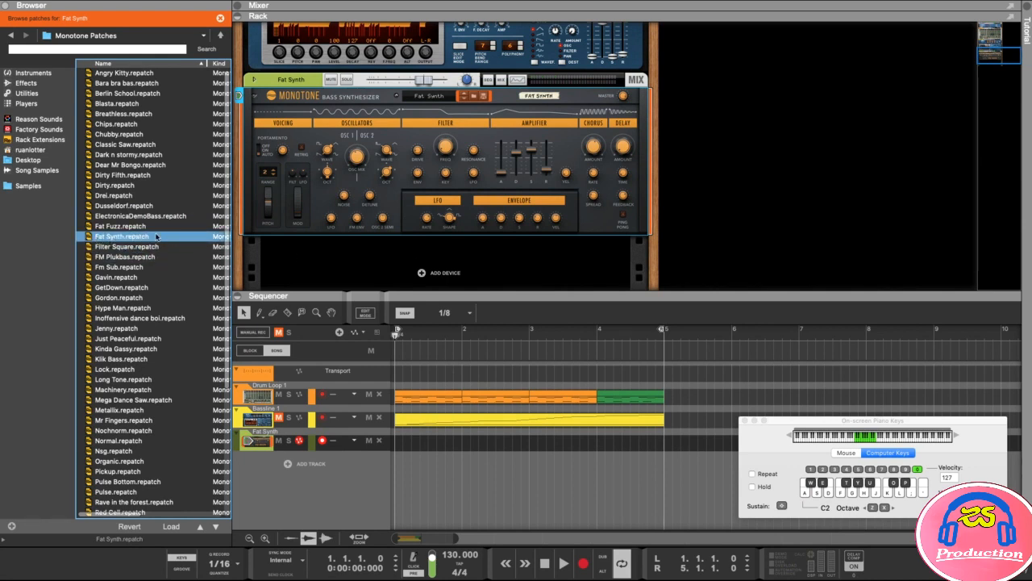
left_click(479, 170)
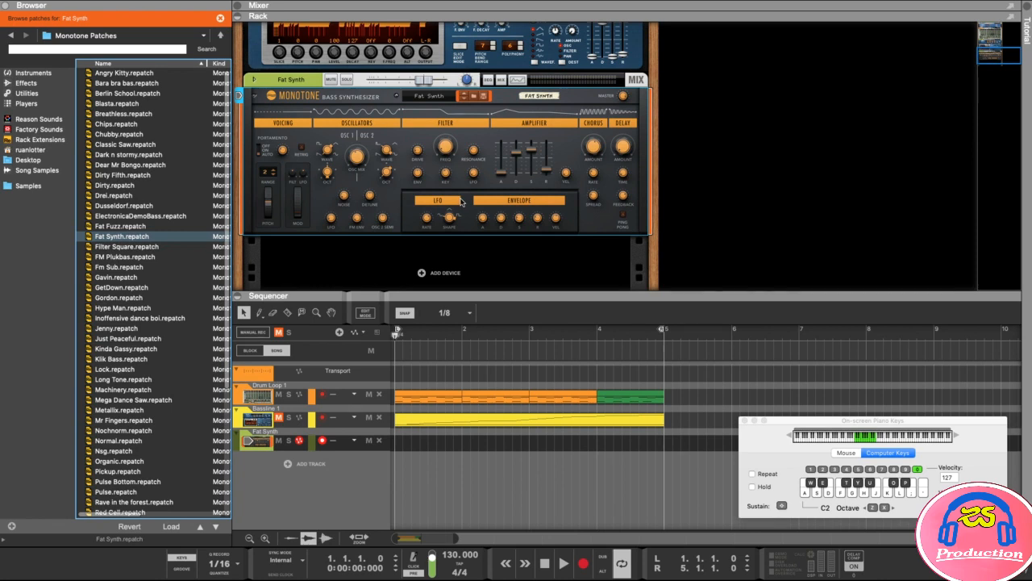
key("a")
key("a")
key("a")
Step: Shorten the loop to one bar by moving the right locator to bar 2, and set the sequencer snap to Bar
left_click_drag(660, 332, 462, 340)
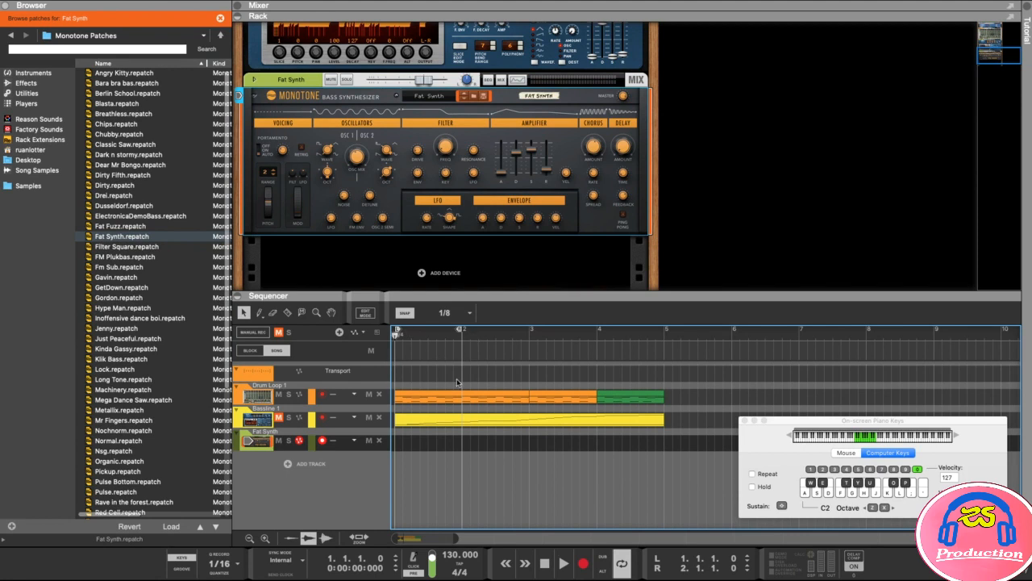
left_click(443, 313)
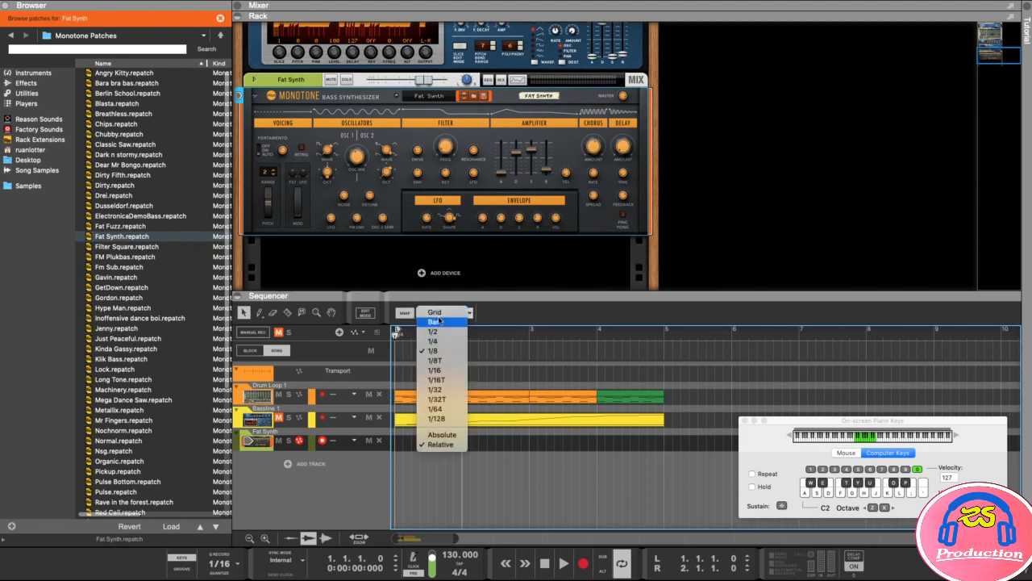
left_click(475, 322)
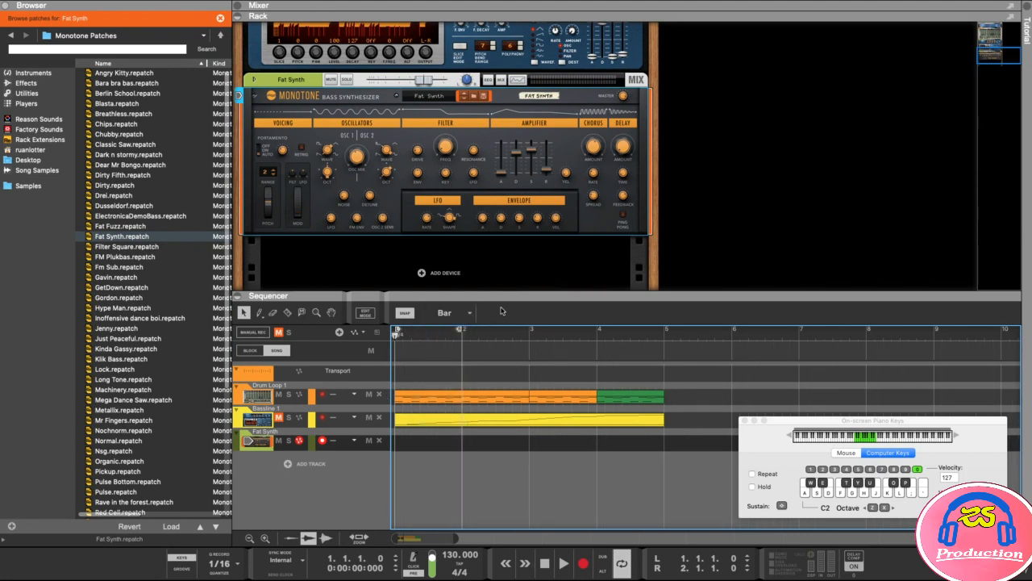
Step: Create a one-bar clip at bar 1 on the Fat Synth track and open it in an enlarged note editor with the browser hidden
double_click(430, 445)
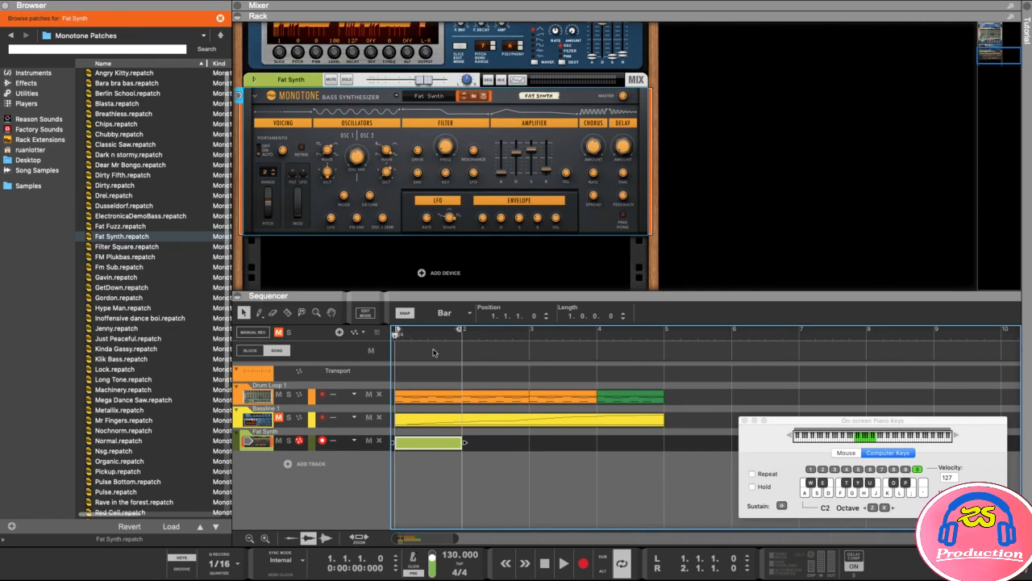
double_click(429, 445)
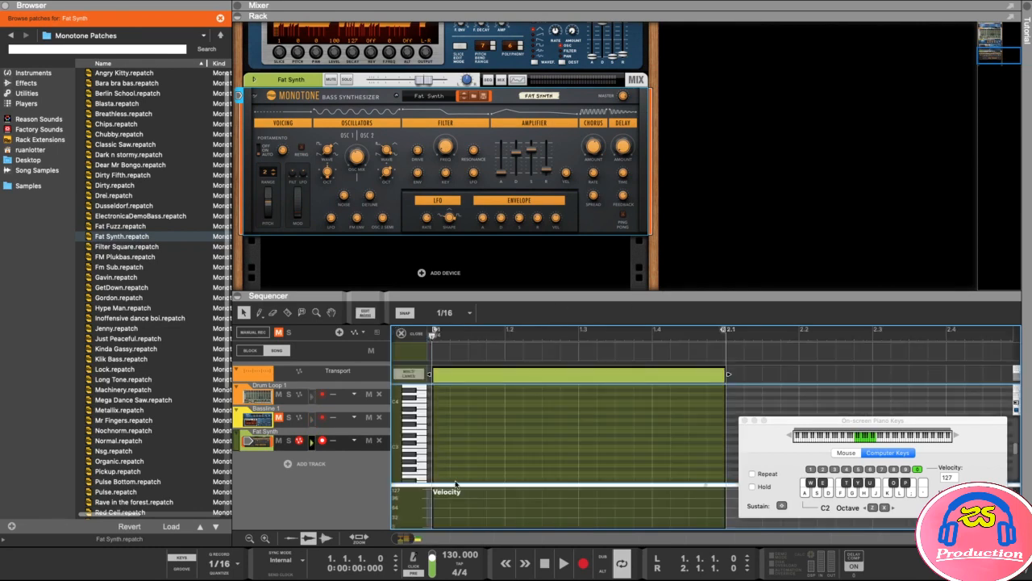
left_click_drag(479, 299, 445, 186)
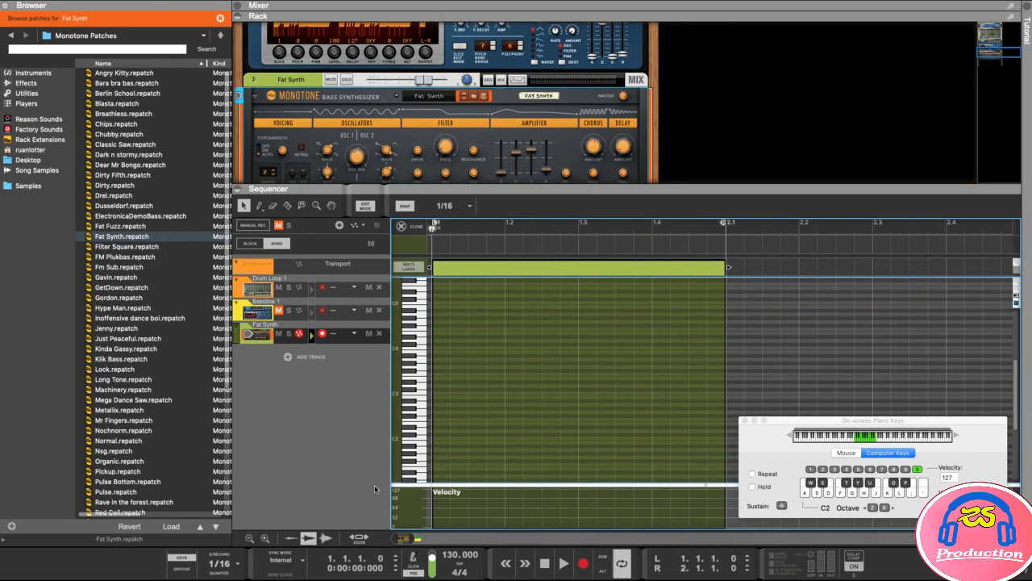
left_click(6, 7)
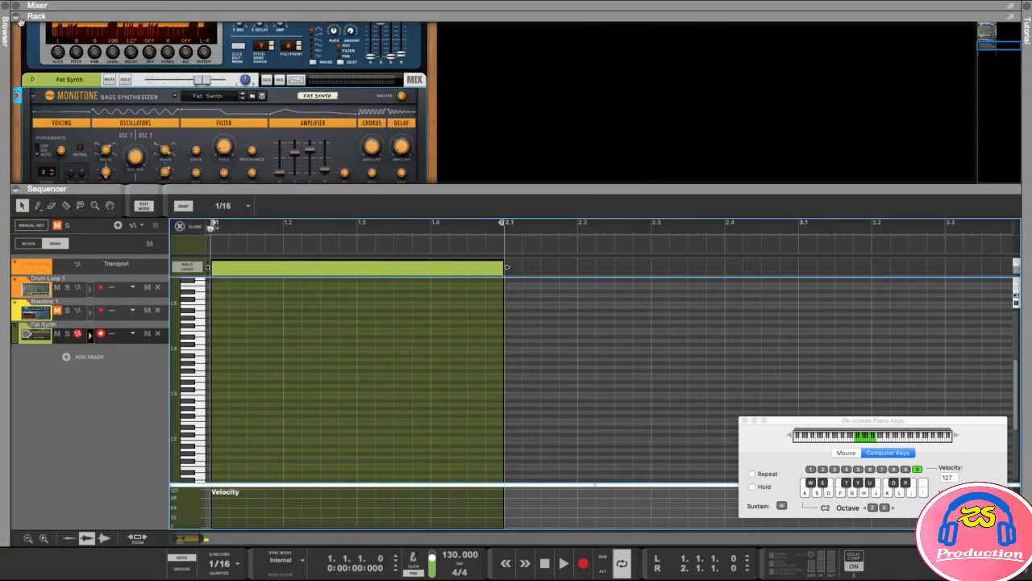
left_click_drag(320, 187, 318, 161)
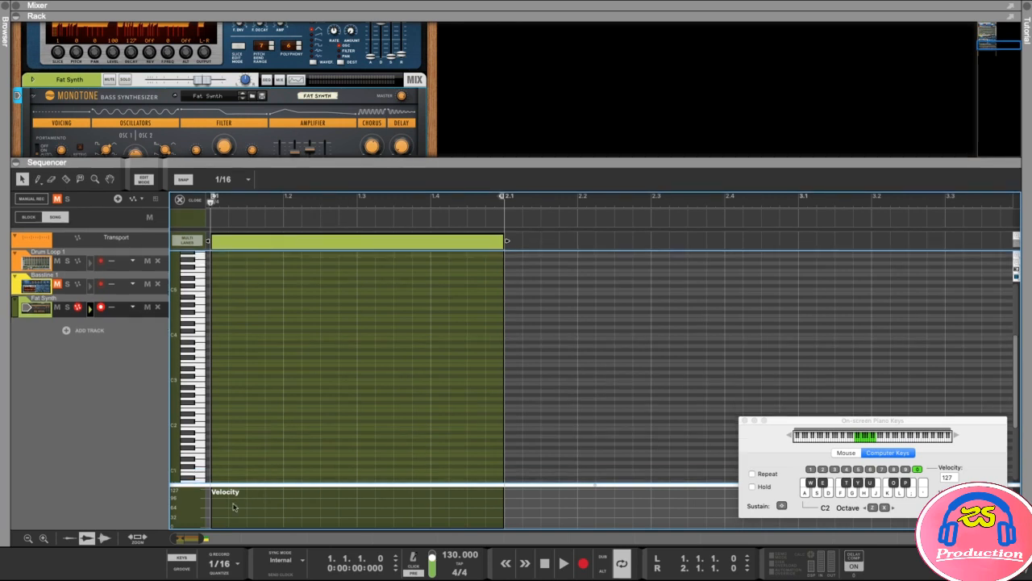
Step: Zoom the one-bar clip in the note editor, enlarge the sequencer area, and set the snap value to 1/8
left_click_drag(204, 538, 191, 538)
mouse_move(229, 202)
left_mouse_down()
mouse_move(714, 202)
mouse_move(479, 201)
left_mouse_up()
left_click(215, 217)
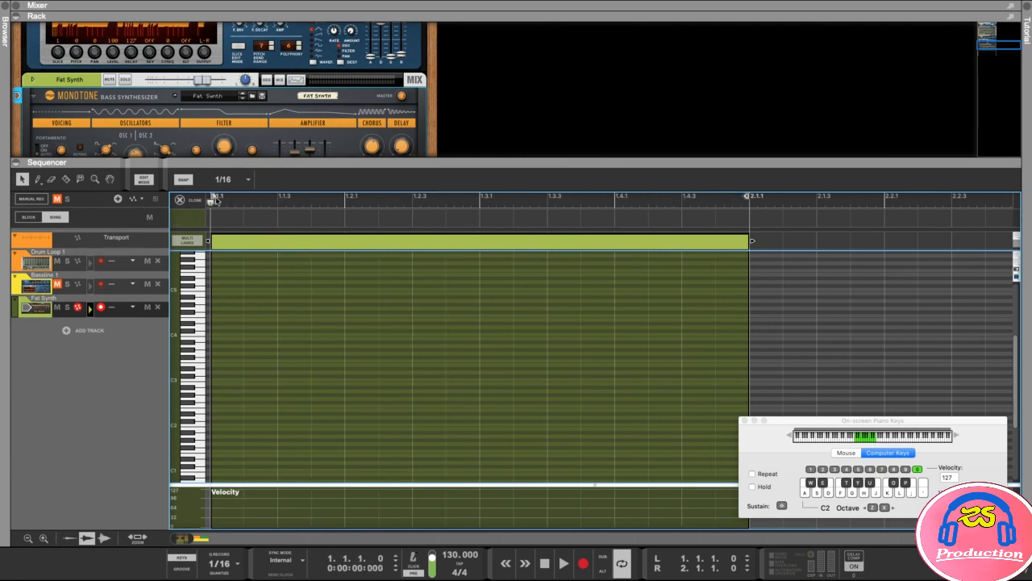
left_click(234, 179)
left_click(214, 176)
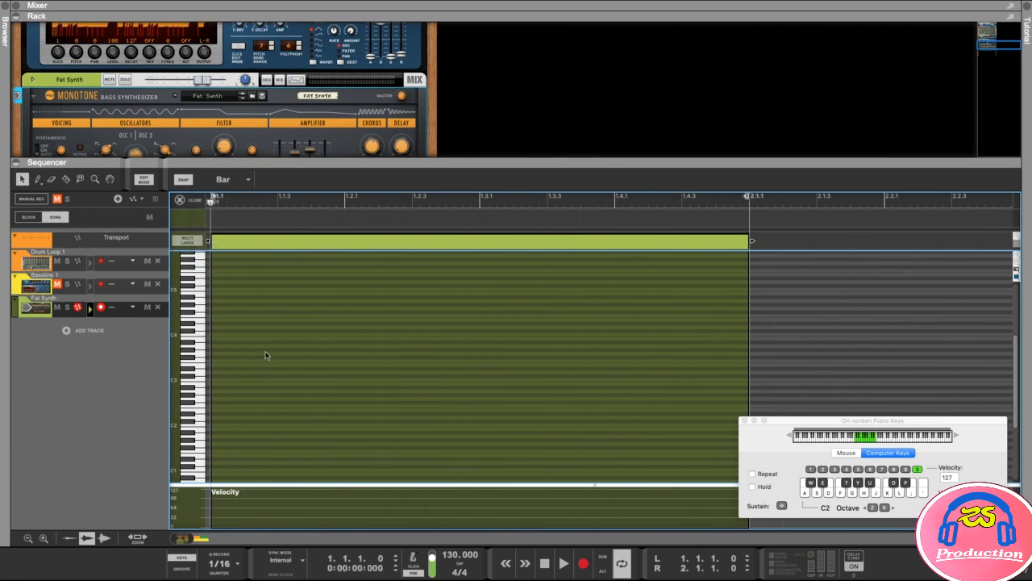
left_click_drag(515, 163, 516, 140)
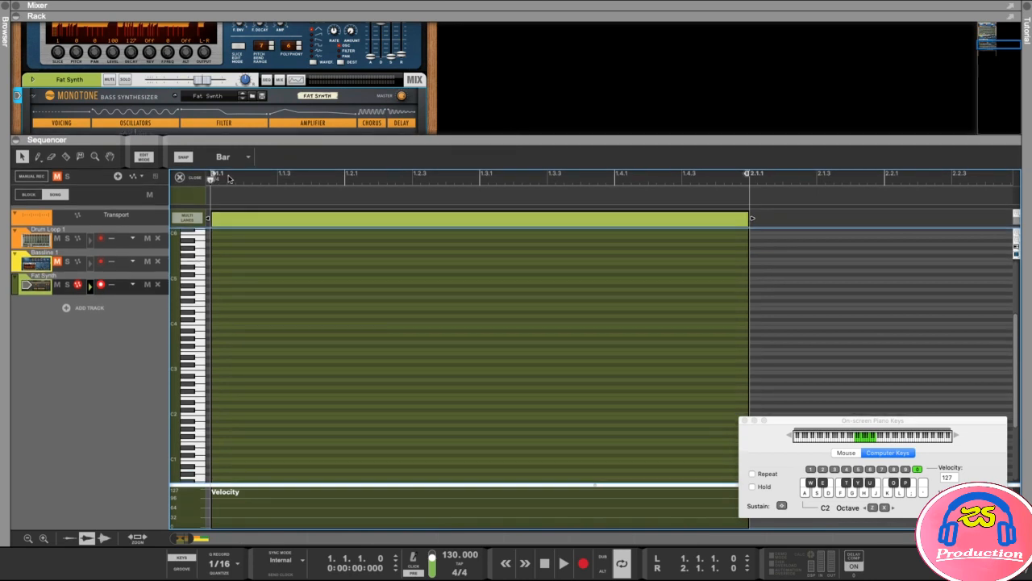
left_click(220, 156)
left_click(212, 194)
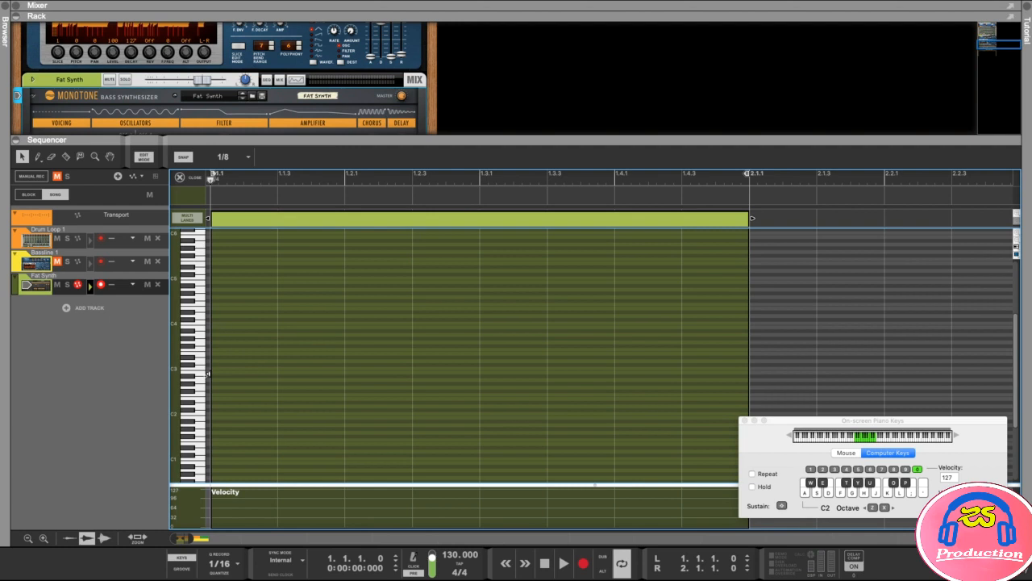
Step: Audition the C3 key, draw an eighth note at position 1.1.3 and place it on C3
left_click(197, 367)
left_click(196, 368)
left_click(196, 368)
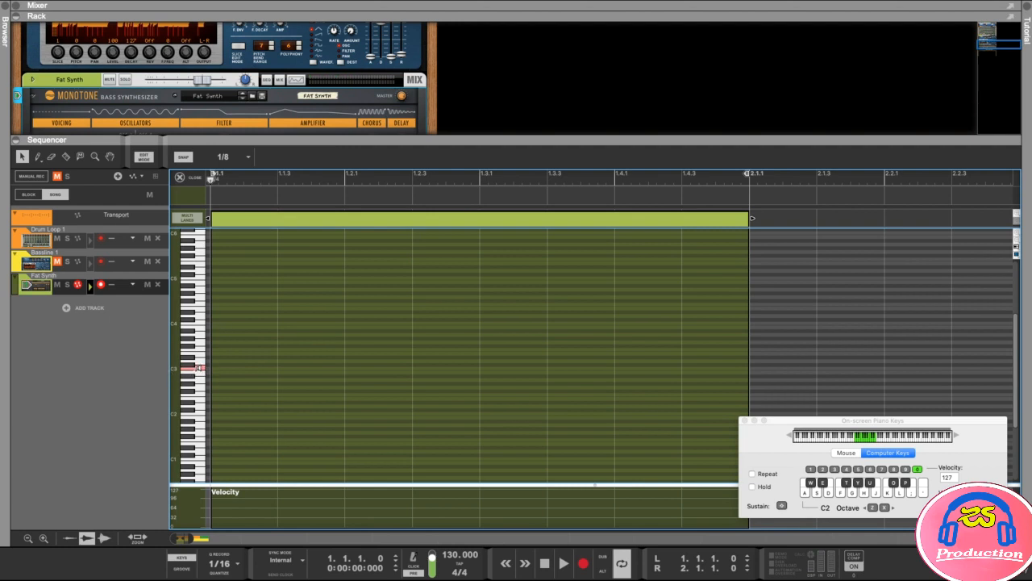
left_click(38, 158)
left_click(294, 370)
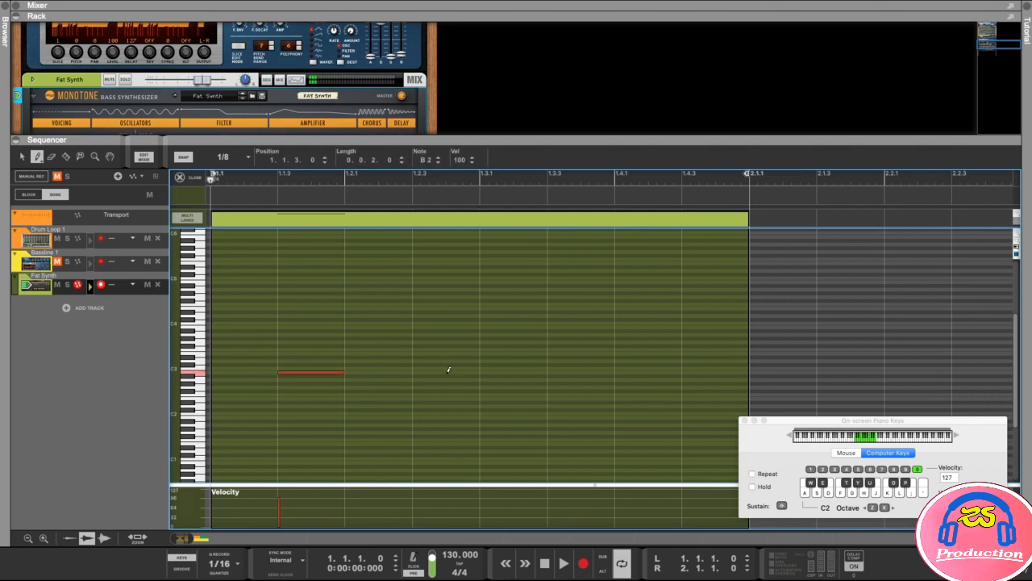
key("q")
left_click_drag(305, 374, 303, 370)
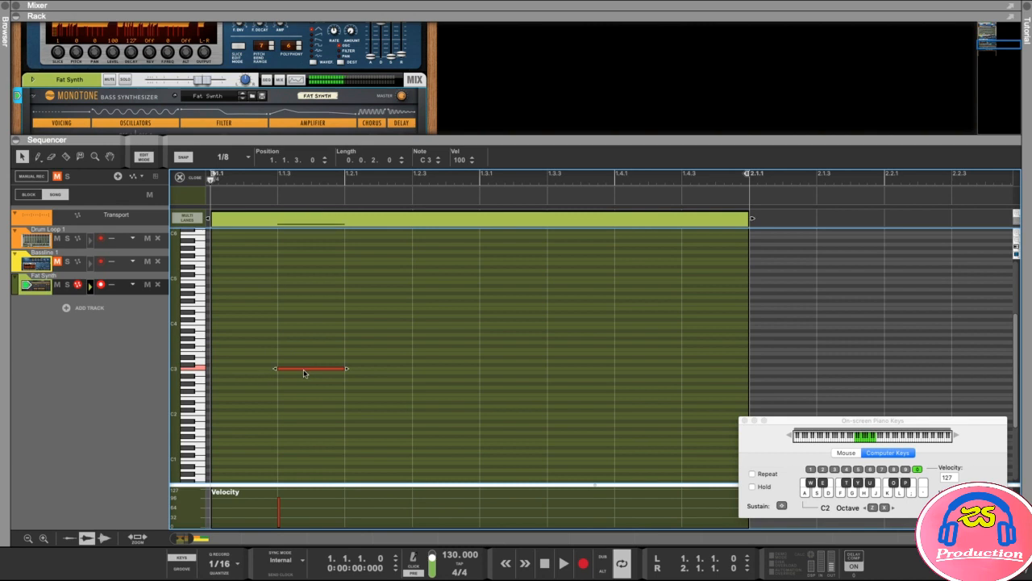
Step: Draw eighth notes on C3 at 1.2.3, 1.3.3 and 1.4.3, and play the loop to hear them
key("w")
left_click(431, 368)
left_click(583, 368)
left_click(703, 368)
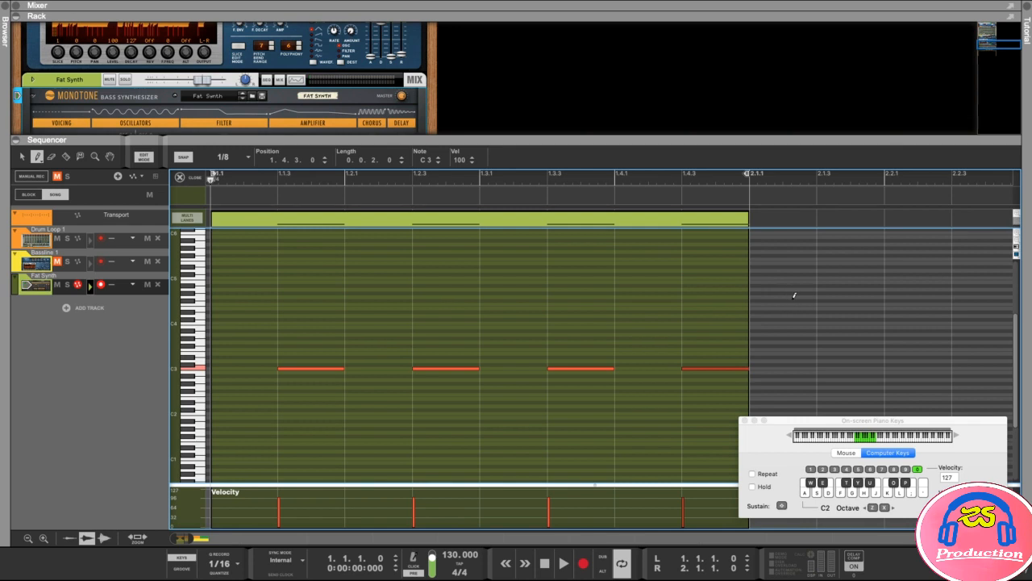
key("space")
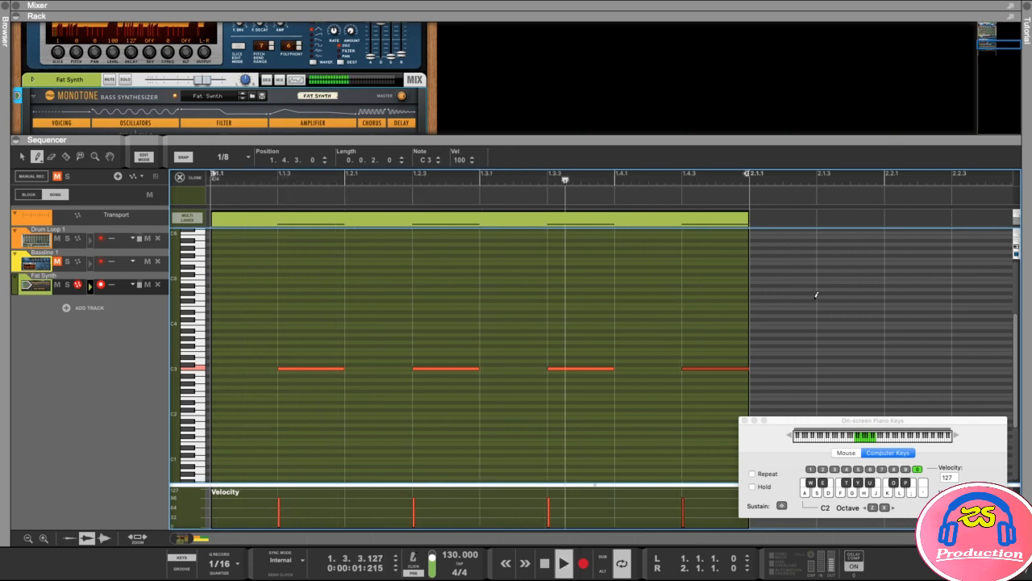
key("space")
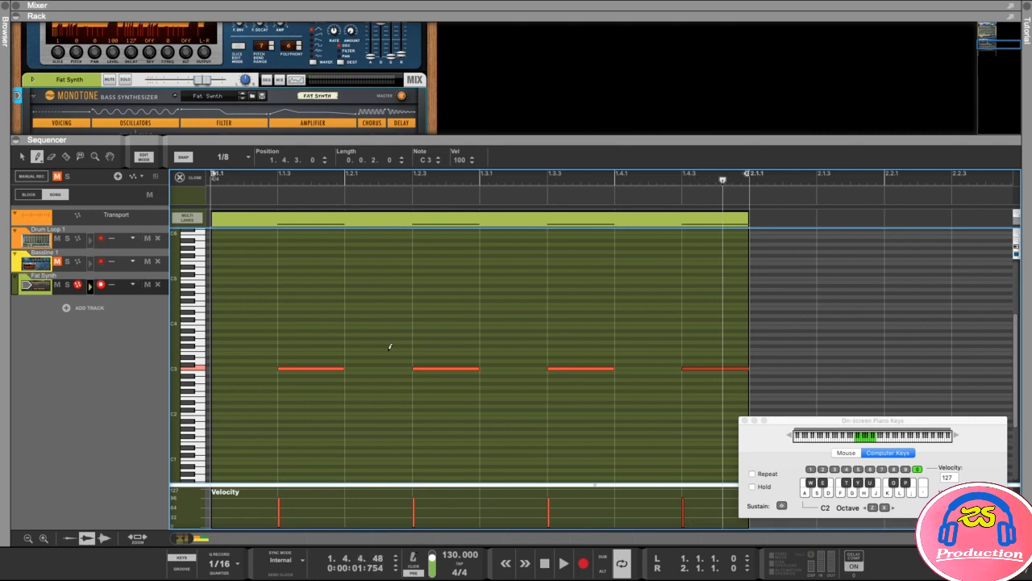
Step: Set the snap to 1/16, shorten all four C3 notes to a sixteenth each, and play the loop
left_click(23, 159)
left_click_drag(703, 316, 262, 415)
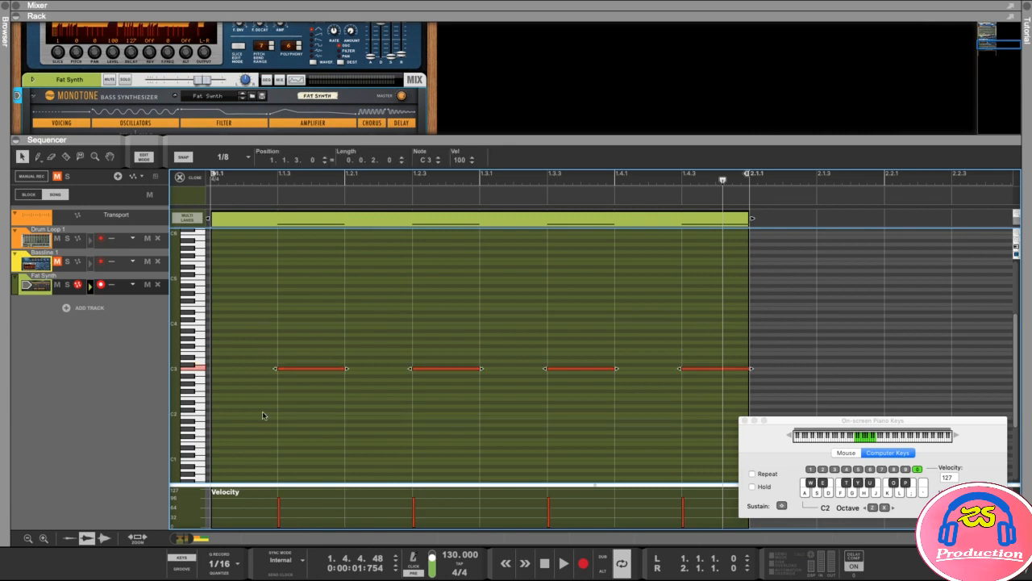
left_click(229, 157)
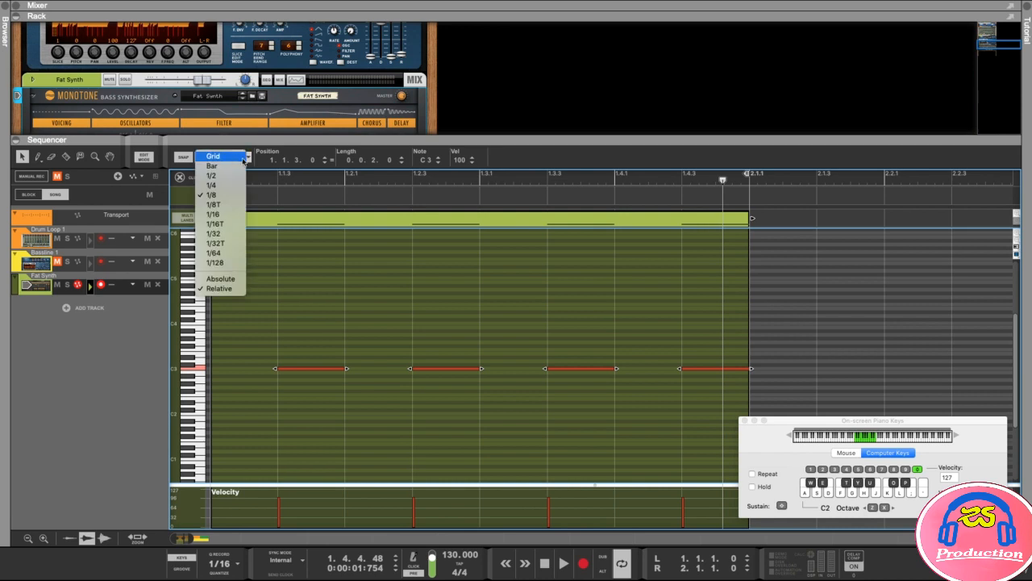
left_click(227, 216)
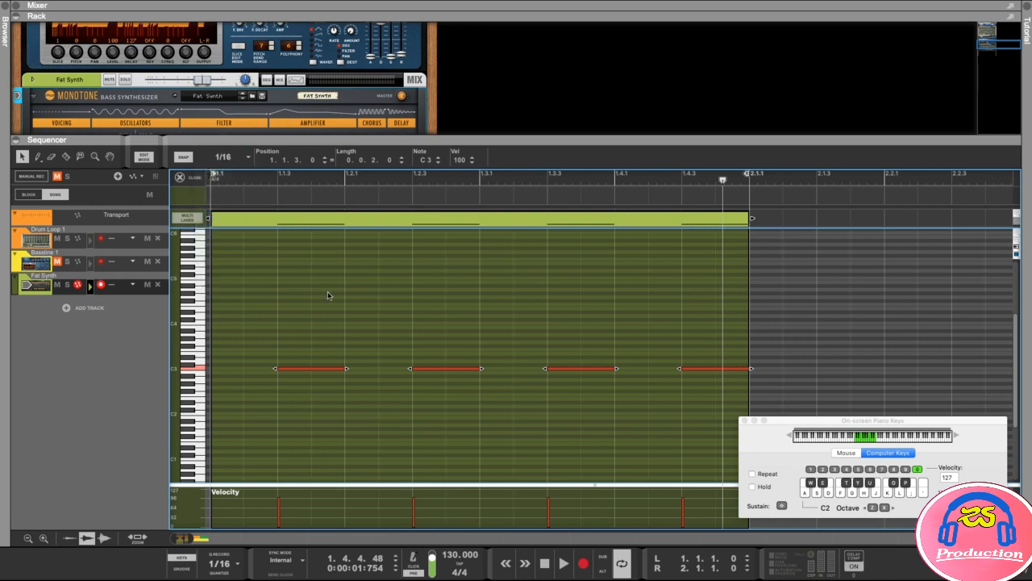
left_click_drag(692, 303, 299, 373)
left_click(605, 250)
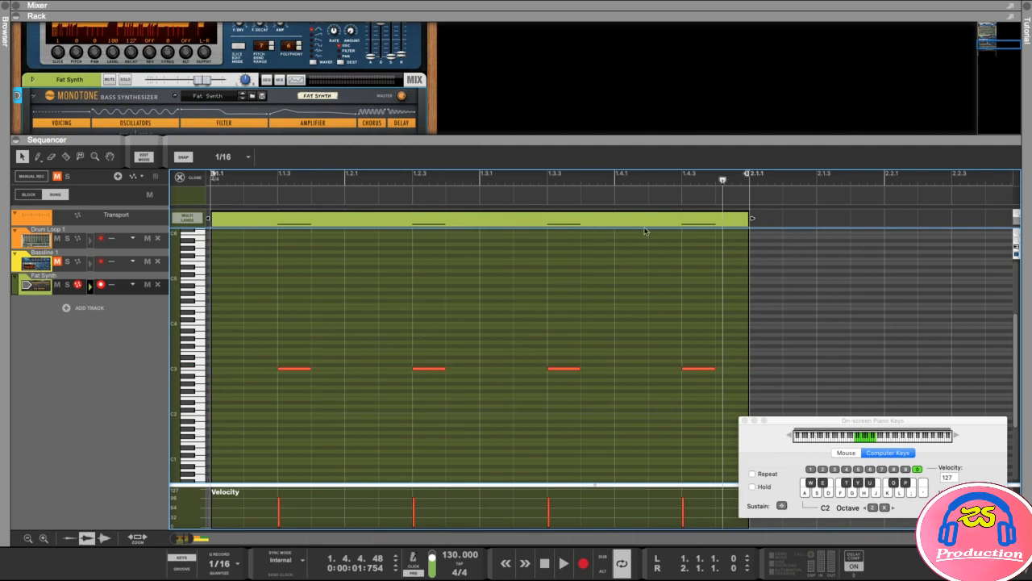
key("space")
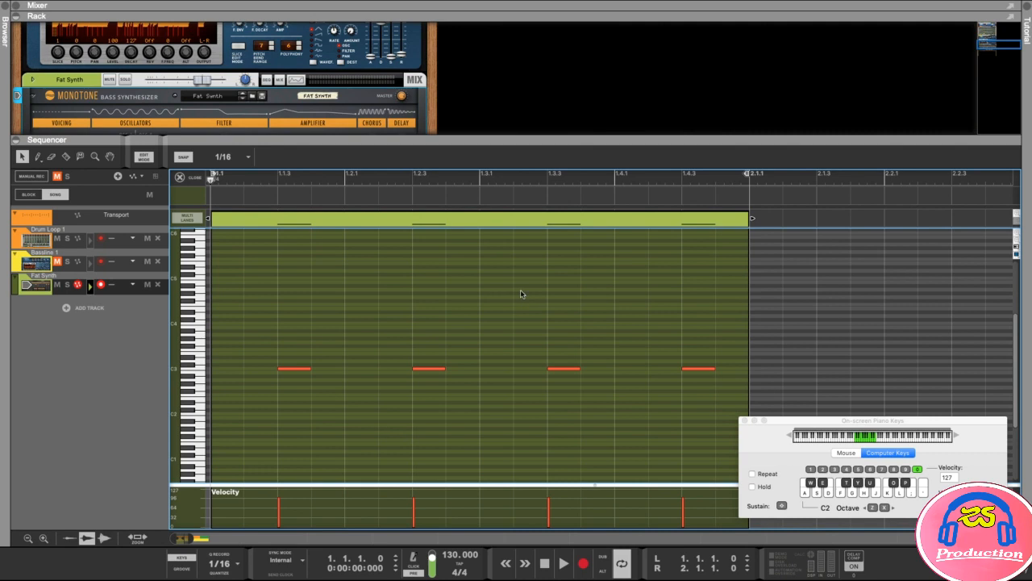
key("space")
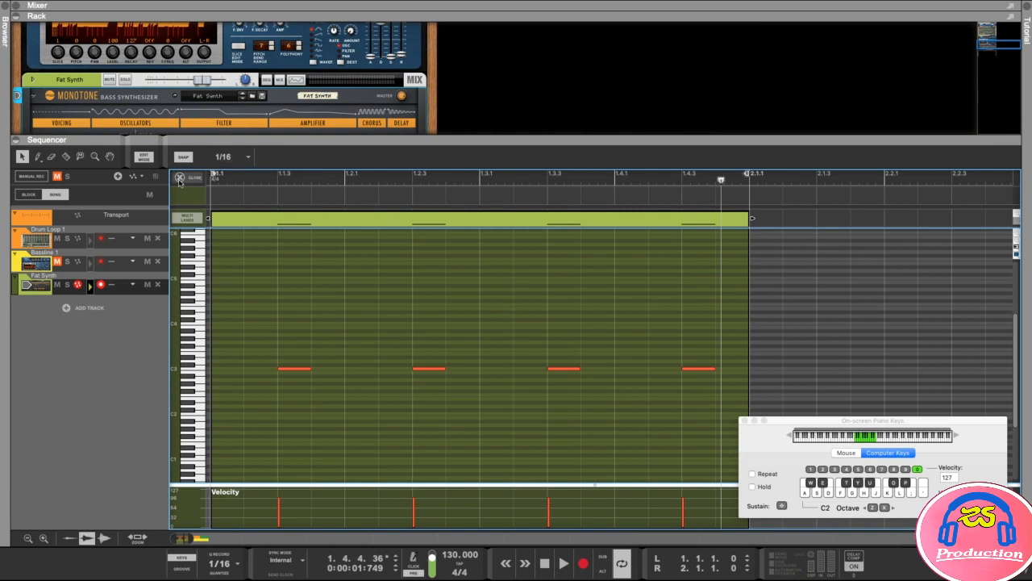
Step: Return to the arrangement, copy the Fat Synth clip across bars 2 to 4, and extend the loop's right locator to bar 5
left_click(144, 156)
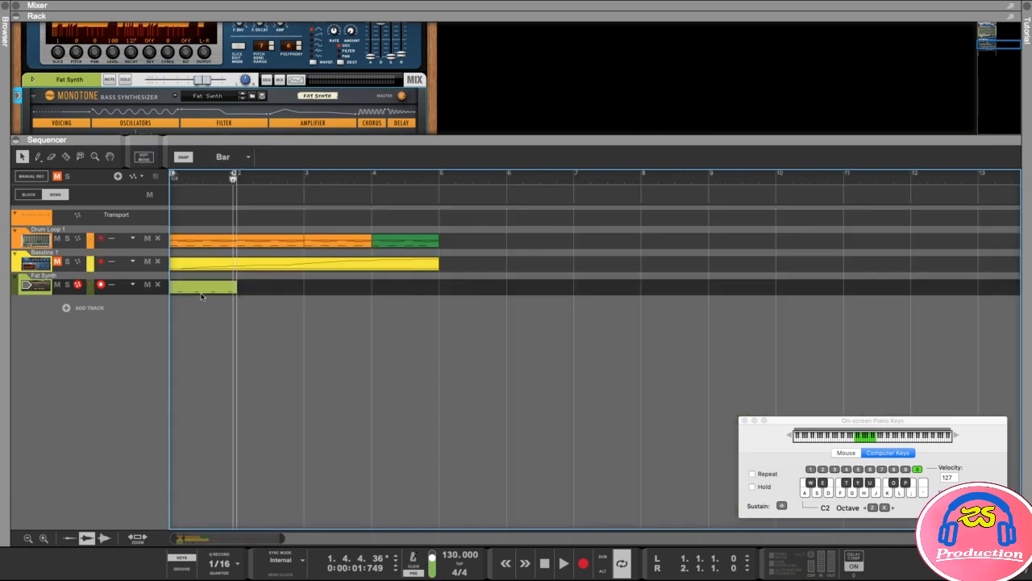
left_click(269, 176)
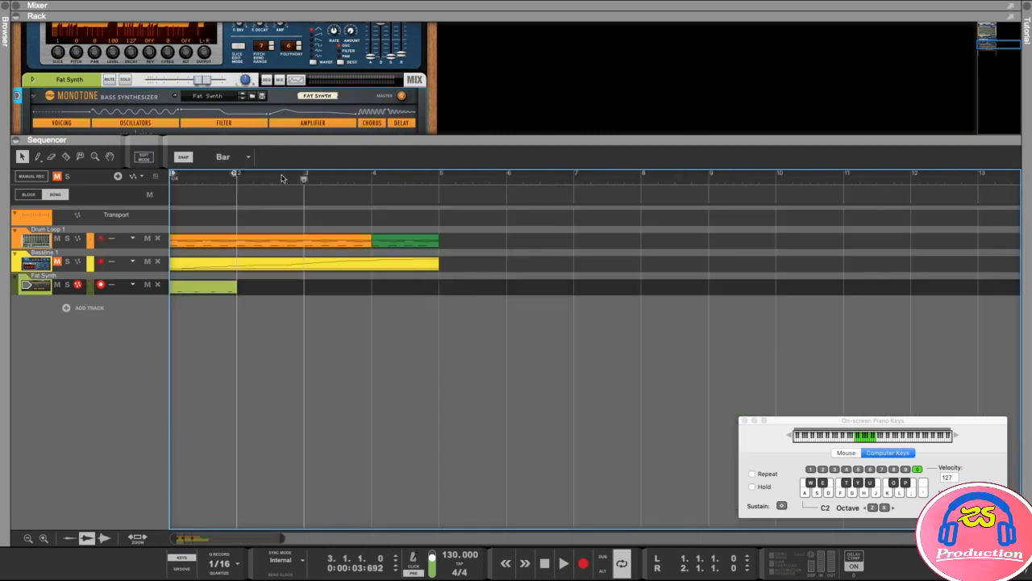
left_click_drag(198, 285, 396, 288)
left_click(411, 373)
left_click_drag(233, 175, 421, 180)
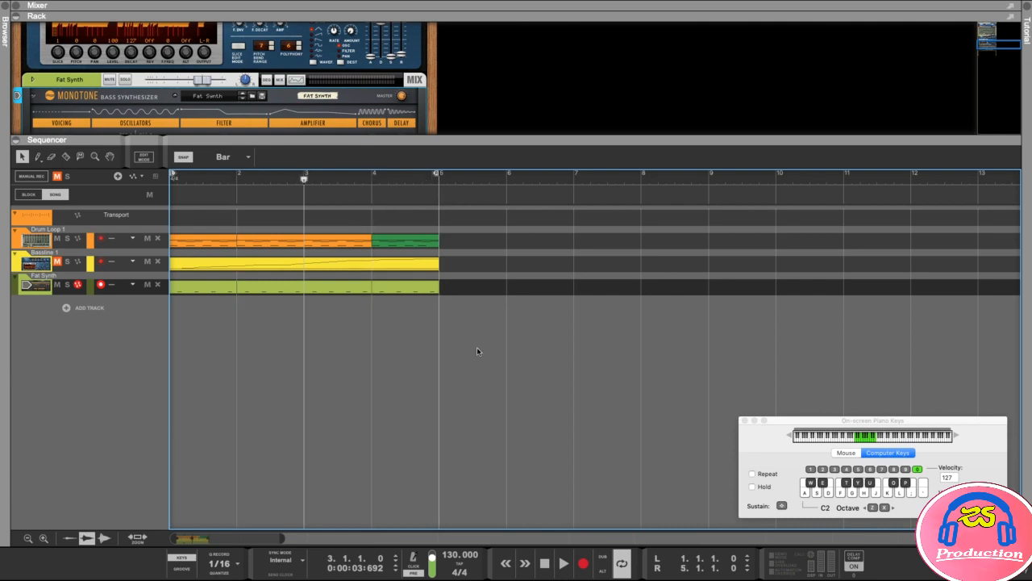
Step: In the Fat Synth clip at bar 4, move the notes at 4.3.3 and 4.4.3 up to C4 and play the result
left_click(404, 288)
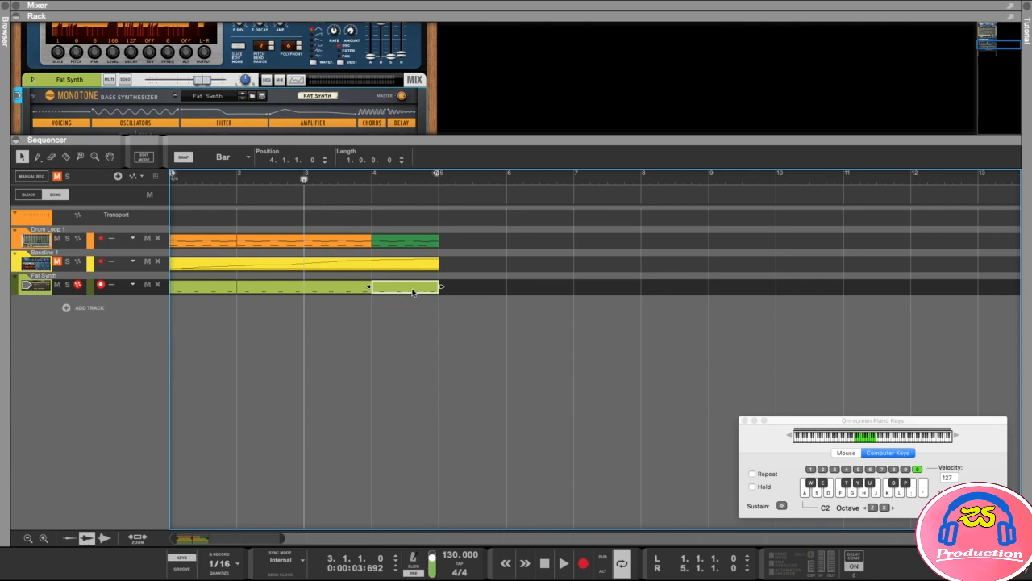
double_click(405, 289)
scroll(581, 291, "right", 5)
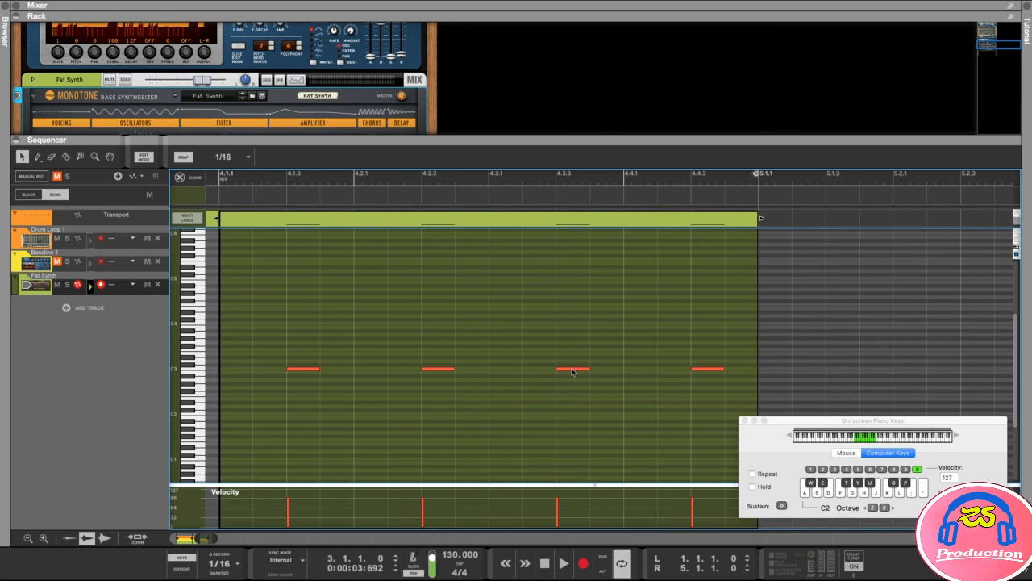
left_click_drag(576, 370, 574, 348)
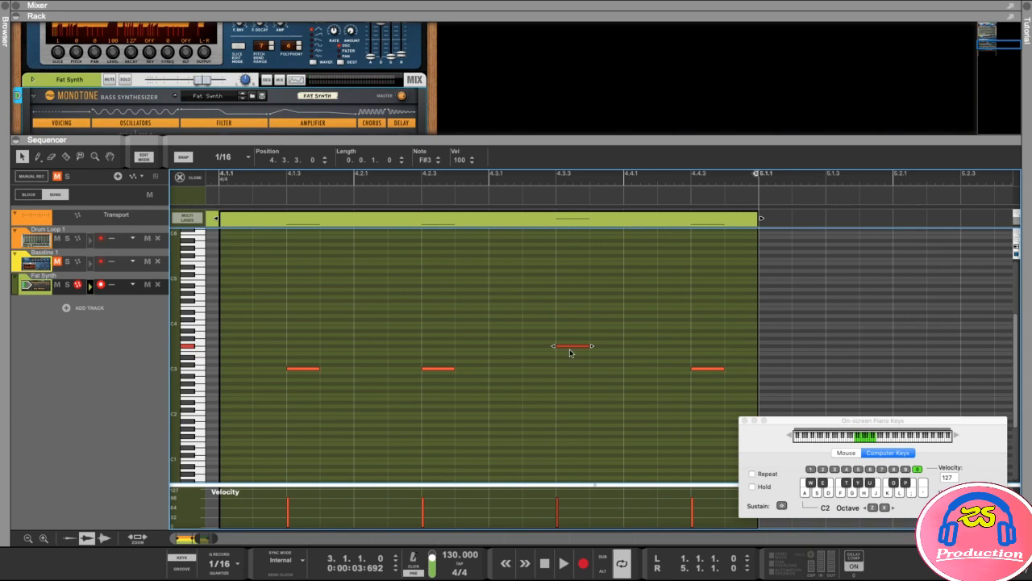
left_click_drag(199, 332, 196, 321)
left_click_drag(575, 346, 575, 326)
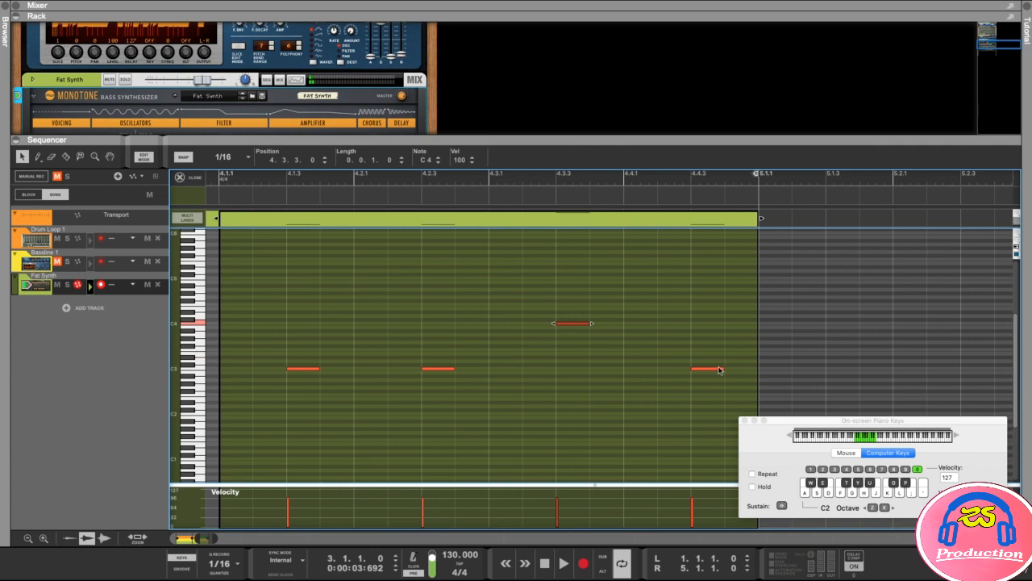
left_click_drag(719, 371, 714, 327)
key("space")
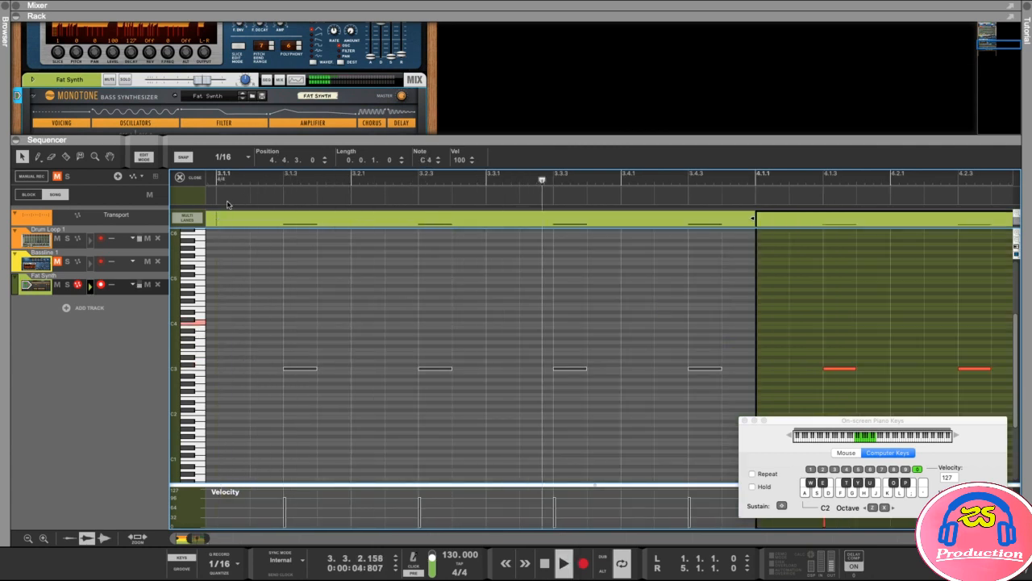
Step: Return to the arrangement and set the color of the Fat Synth clip at bar 4 to Sky Blue
left_click(147, 157)
left_click(447, 350)
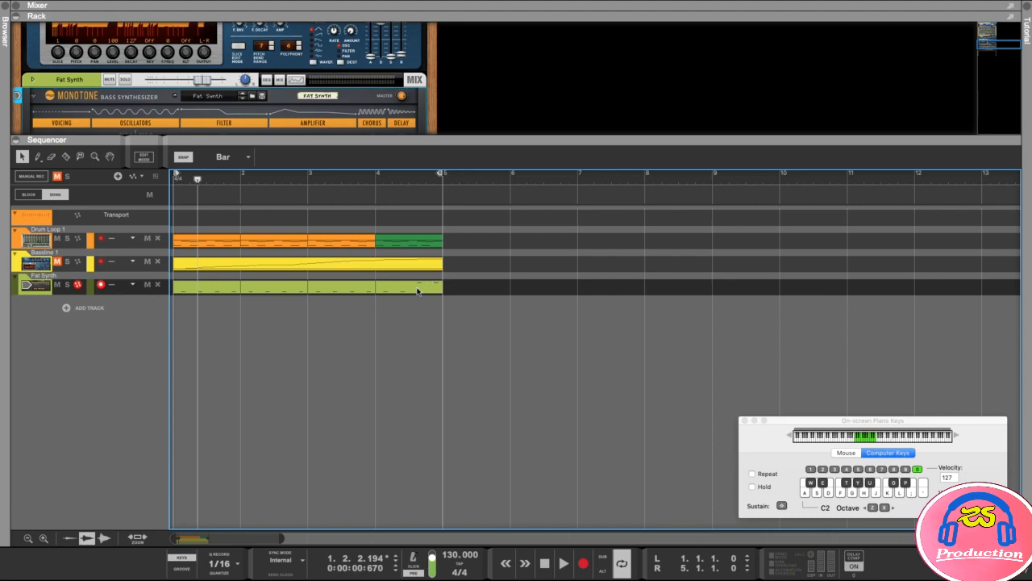
right_click(417, 291)
mouse_move(455, 458)
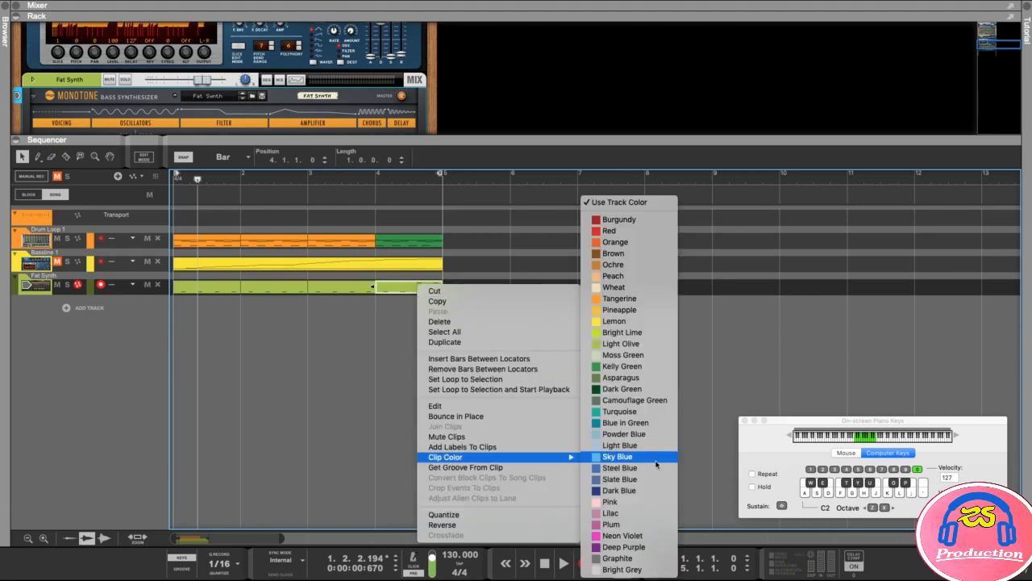
left_click(635, 458)
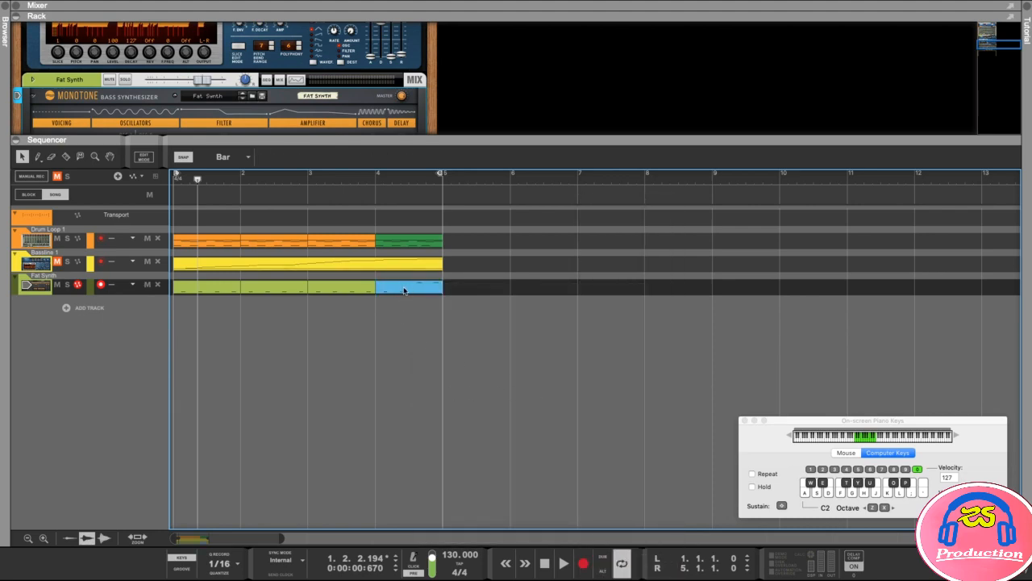
Step: Move the playhead back to bar 1 and play the four-bar loop to hear the finished bassline
left_click_drag(198, 179, 170, 177)
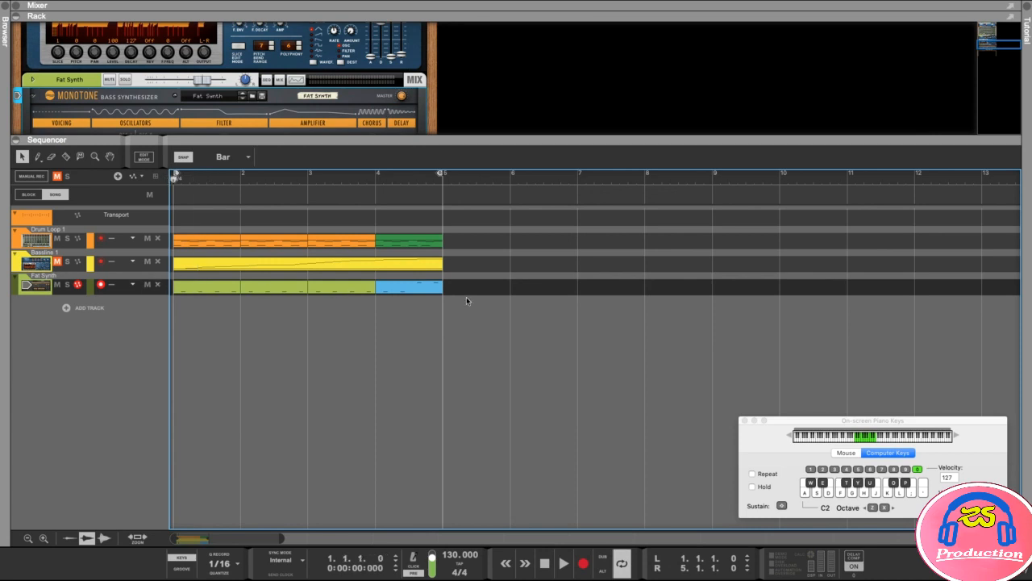
key("space")
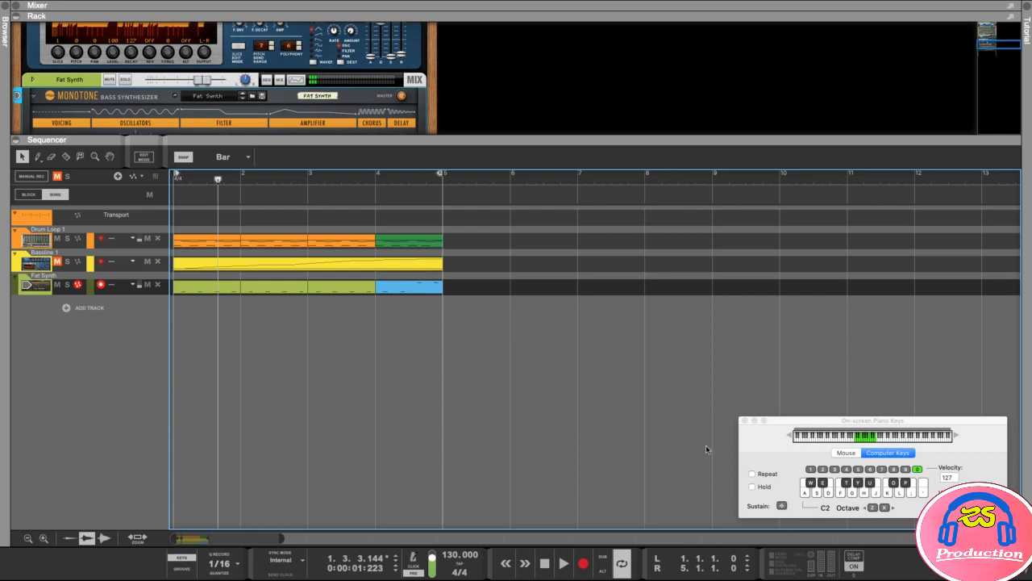
key("space")
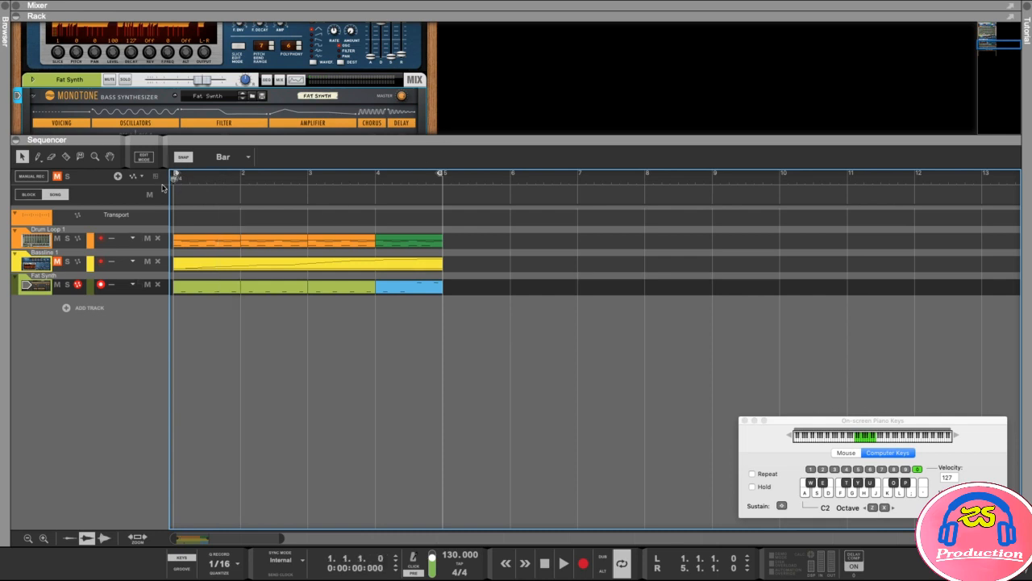
Step: Enlarge the rack area and bring the Fat Synth track's Monotone device fully into view
left_click_drag(345, 140, 382, 287)
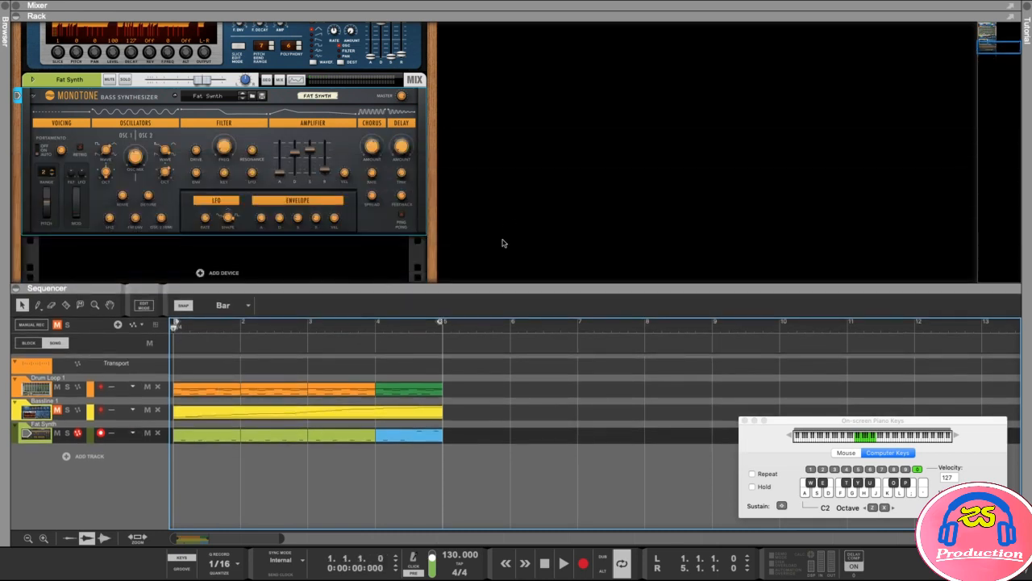
scroll(508, 233, "down", 2)
left_click(45, 429)
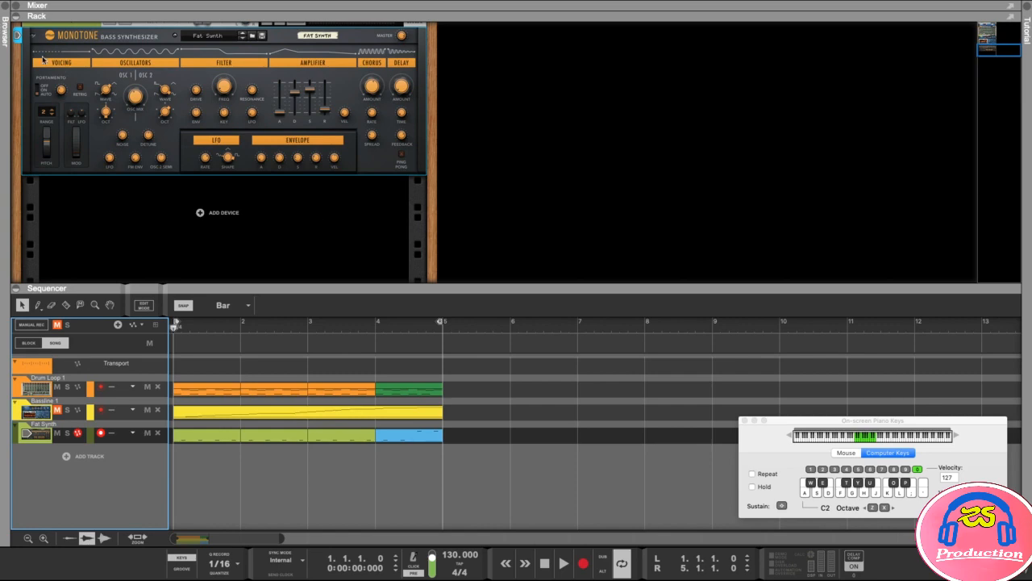
Step: Show the browser and list the built-in Effects devices
left_click(14, 5)
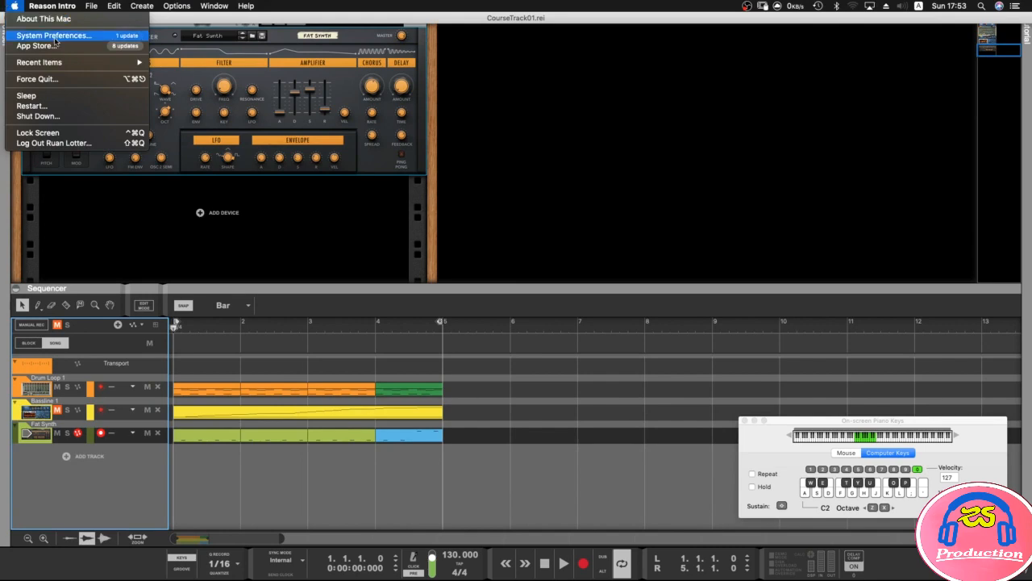
left_click(291, 221)
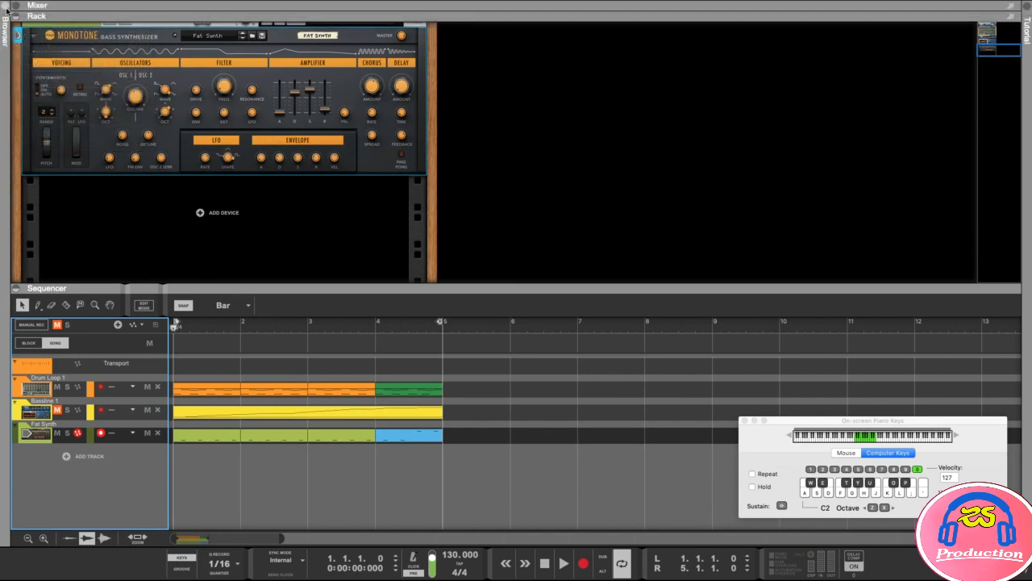
left_click(6, 11)
left_click(25, 82)
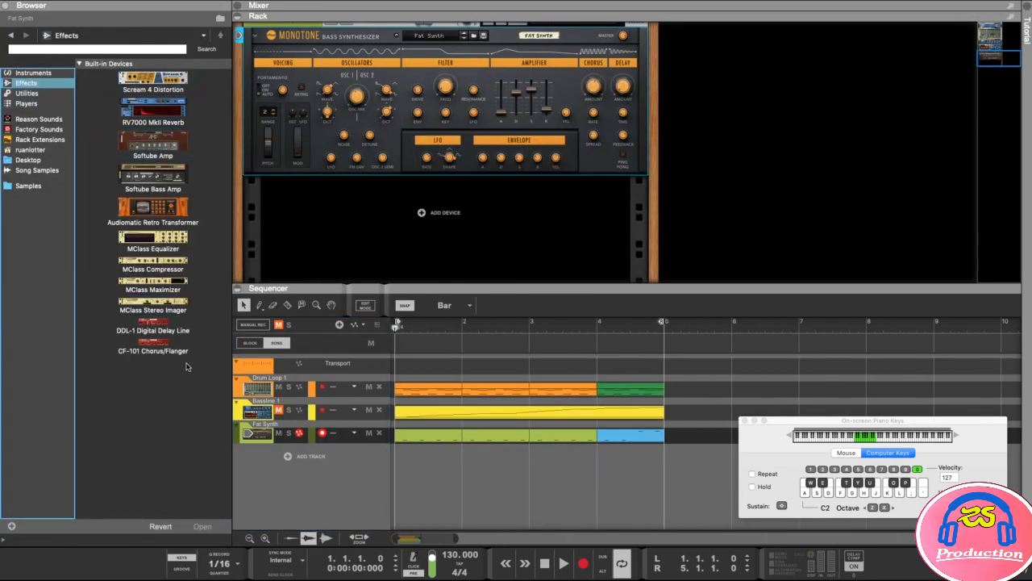
Step: Add a DDL-1 Digital Delay Line directly below the Fat Synth's Monotone device in the rack
left_click(123, 331)
mouse_move(153, 329)
left_mouse_down()
mouse_move(304, 302)
mouse_move(450, 197)
mouse_move(506, 195)
left_mouse_up()
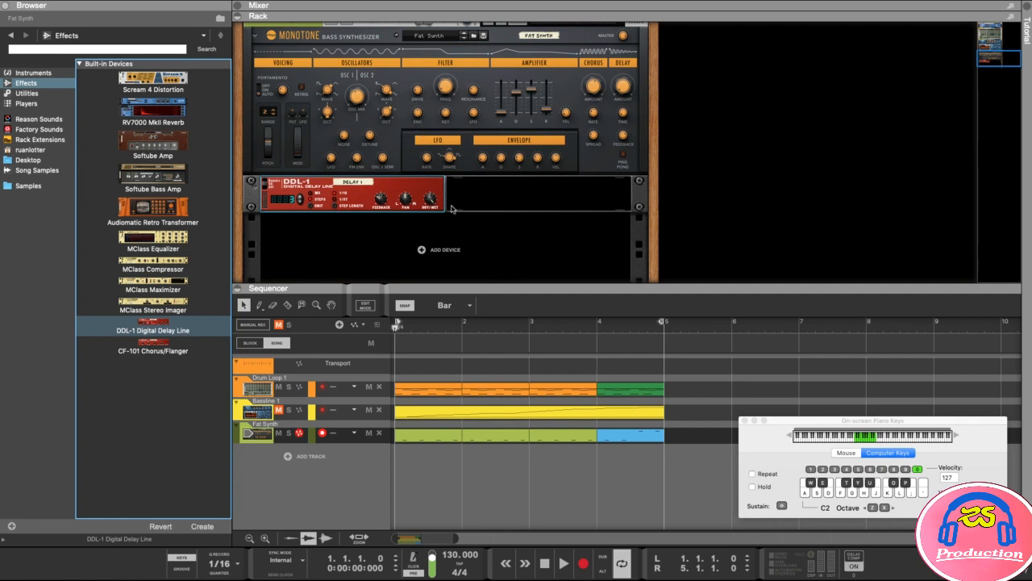
Step: Loop only bar 1 and adjust the DDL-1's dry/wet mix and feedback while it plays
left_click(396, 328)
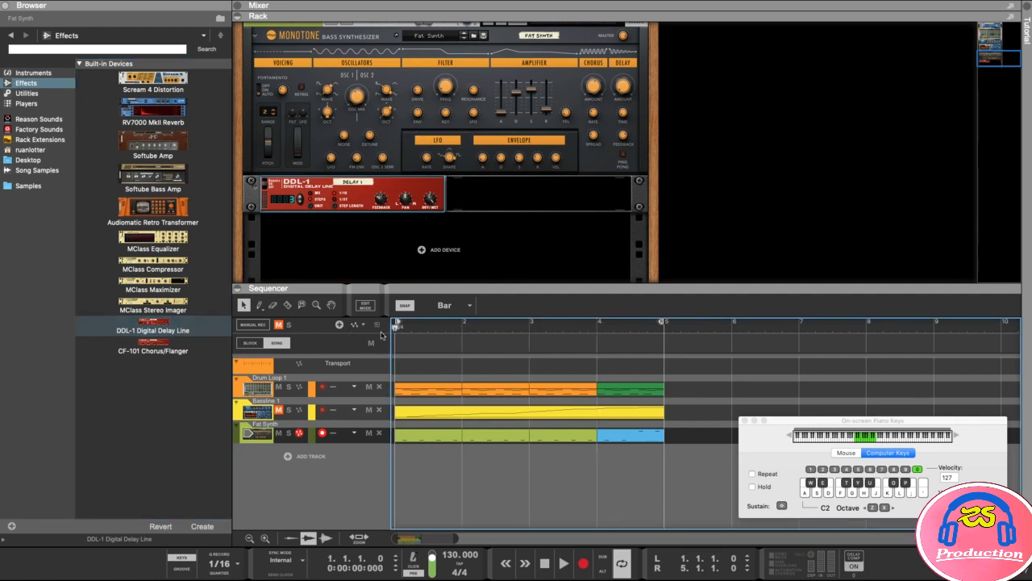
left_click_drag(661, 325, 461, 323)
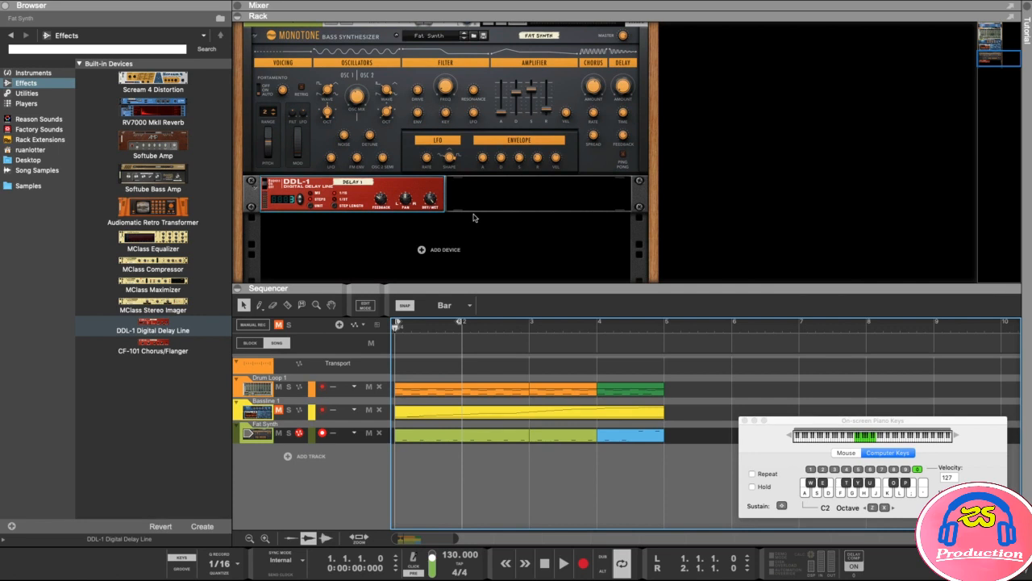
key("space")
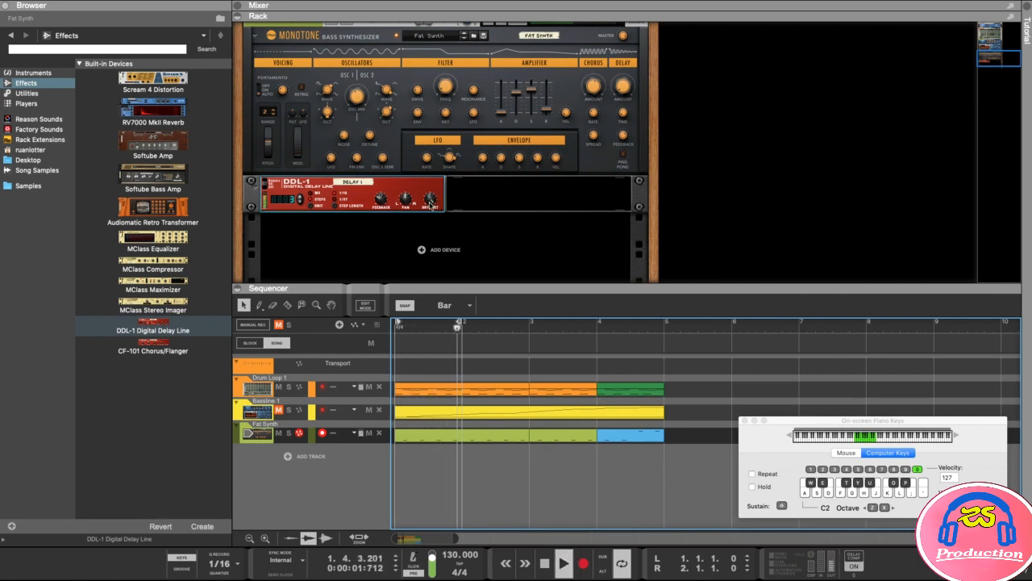
left_click(433, 203)
left_click_drag(426, 222, 422, 235)
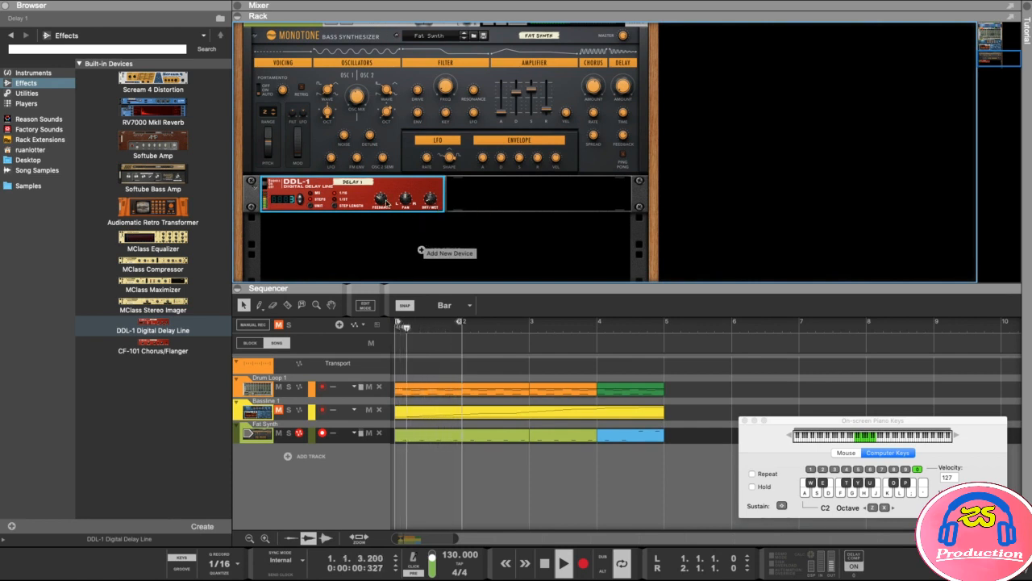
left_click_drag(381, 201, 381, 210)
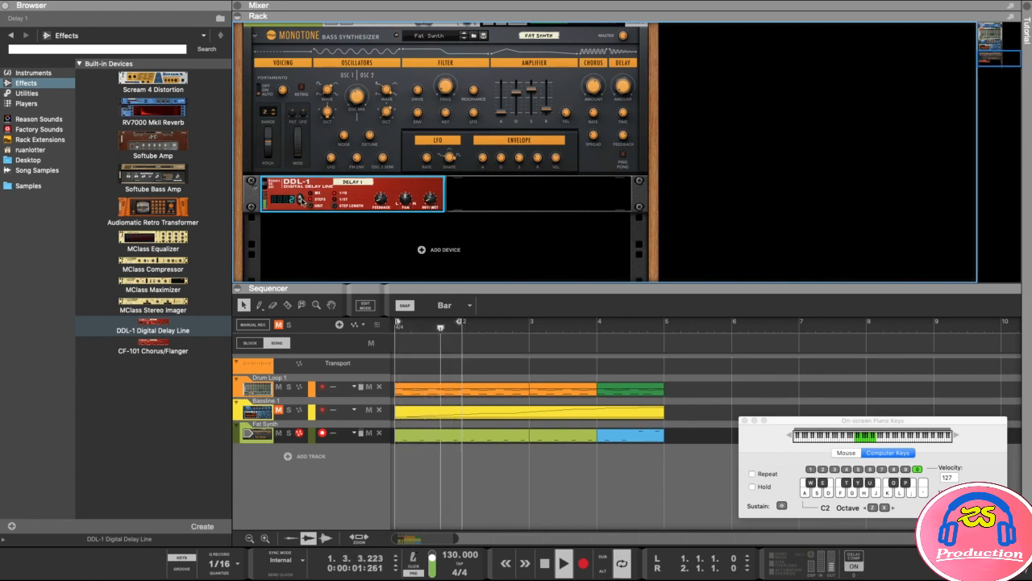
Step: Set the DDL-1's delay time to 3 steps and stop playback
left_click(300, 196)
left_click(300, 196)
left_click(300, 201)
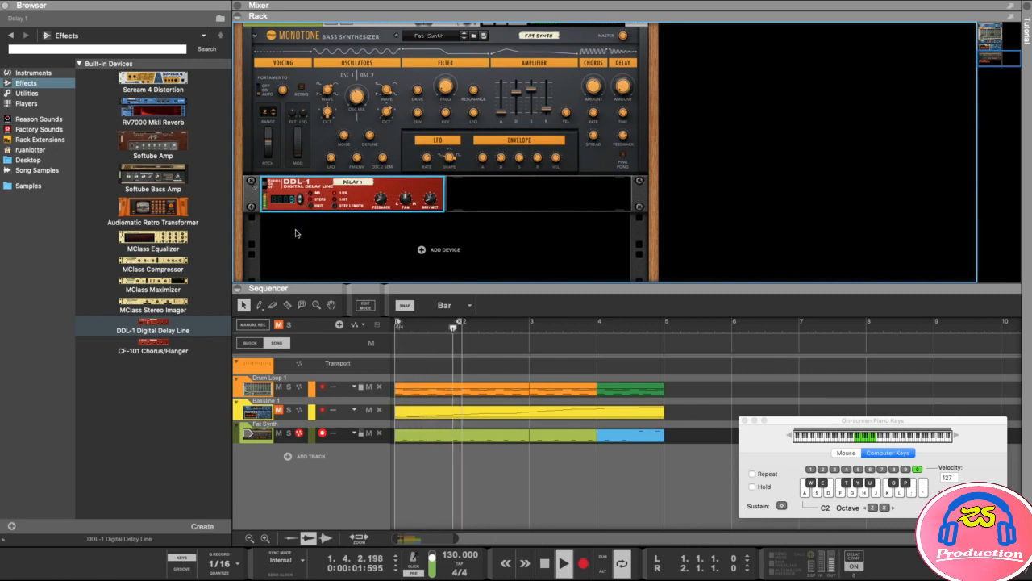
key("space")
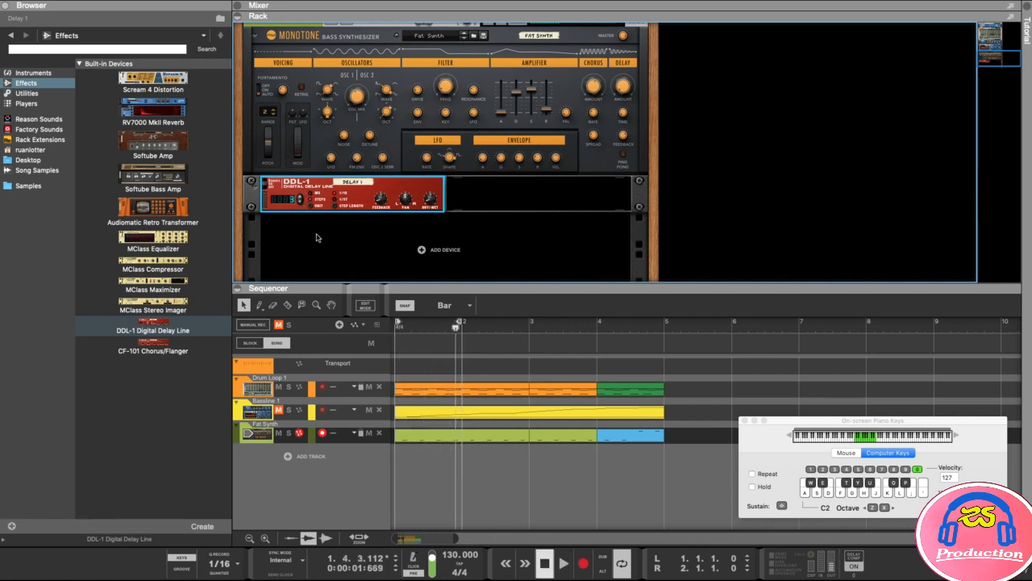
Step: Extend the loop's end back to bar 5 and play the arrangement from bar 1 to hear the delayed bassline
left_click(409, 329)
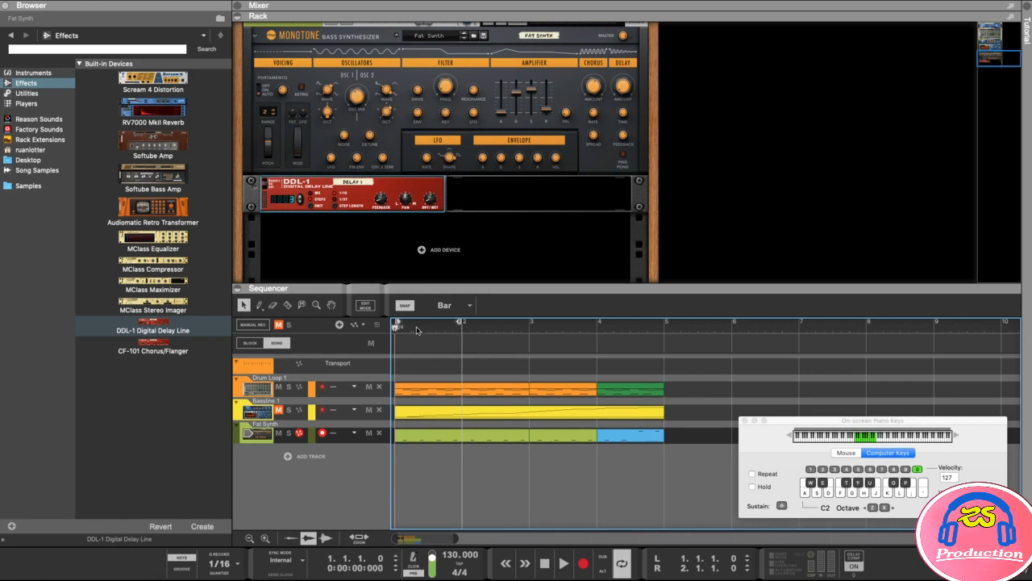
left_click_drag(461, 323, 640, 329)
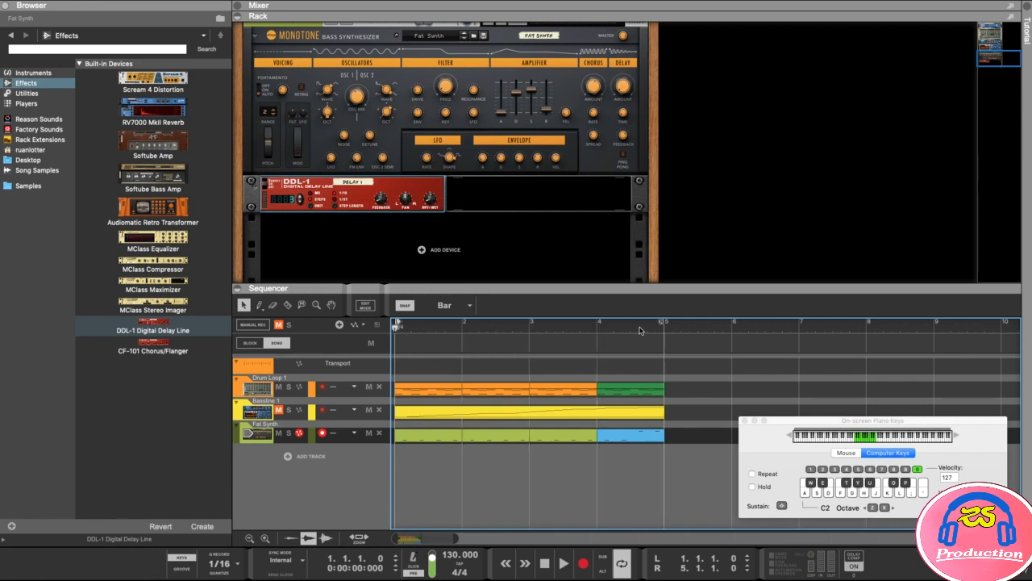
key("space")
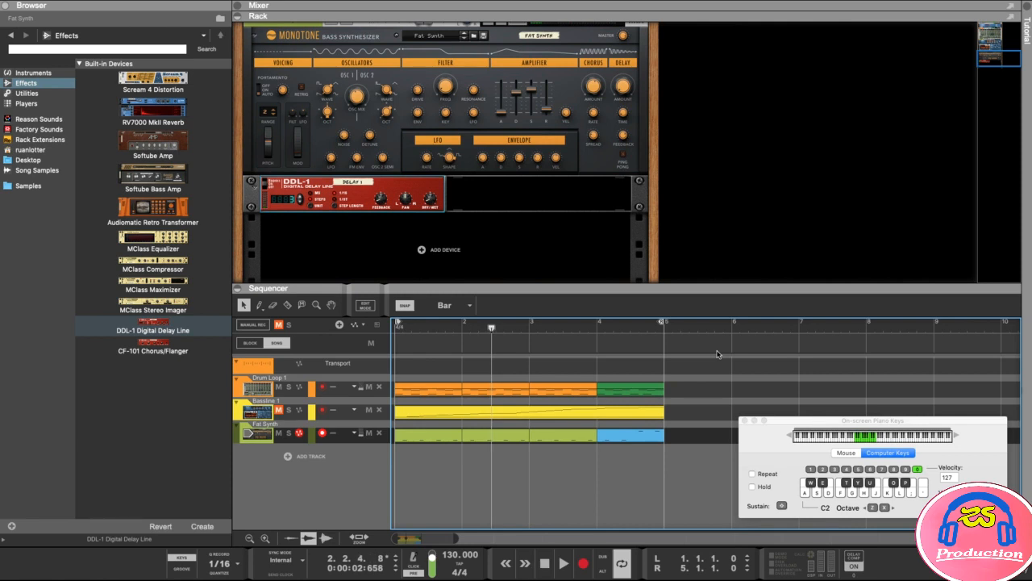
key("space")
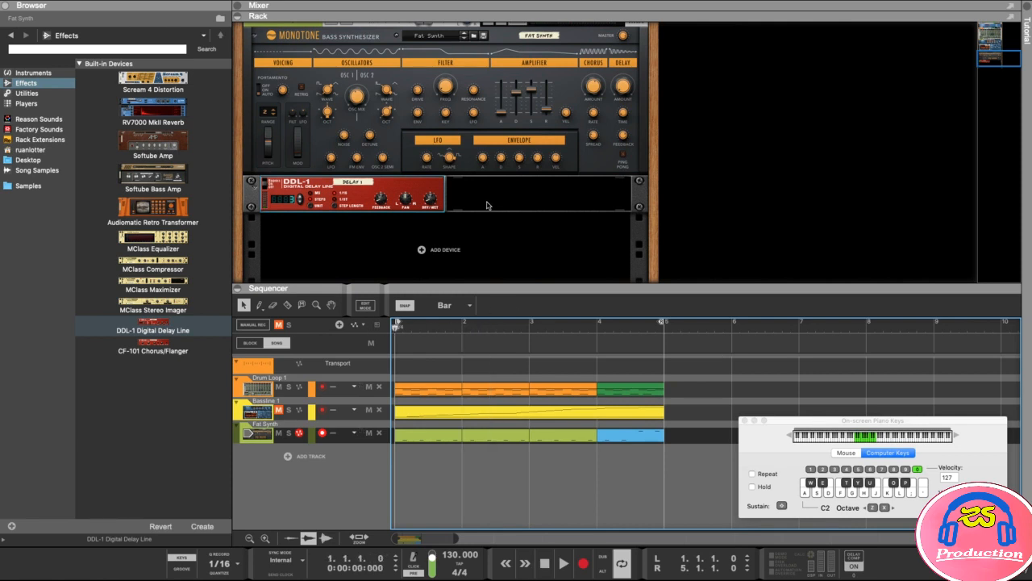
Step: Make the rack area slightly taller, solo the Fat Synth track and start playback from bar 1
scroll(498, 198, "up", 1)
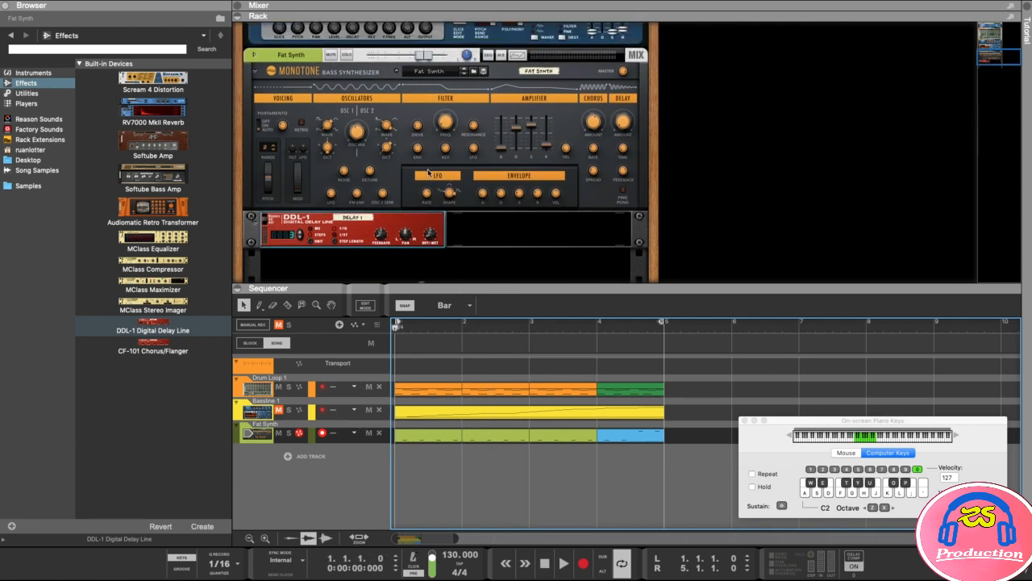
left_click_drag(488, 288, 489, 319)
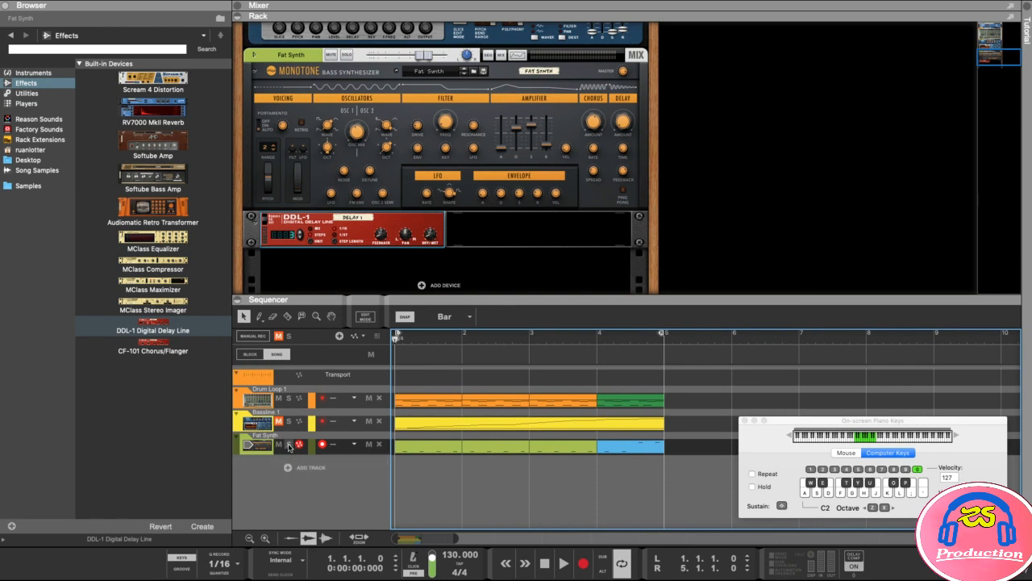
left_click(288, 444)
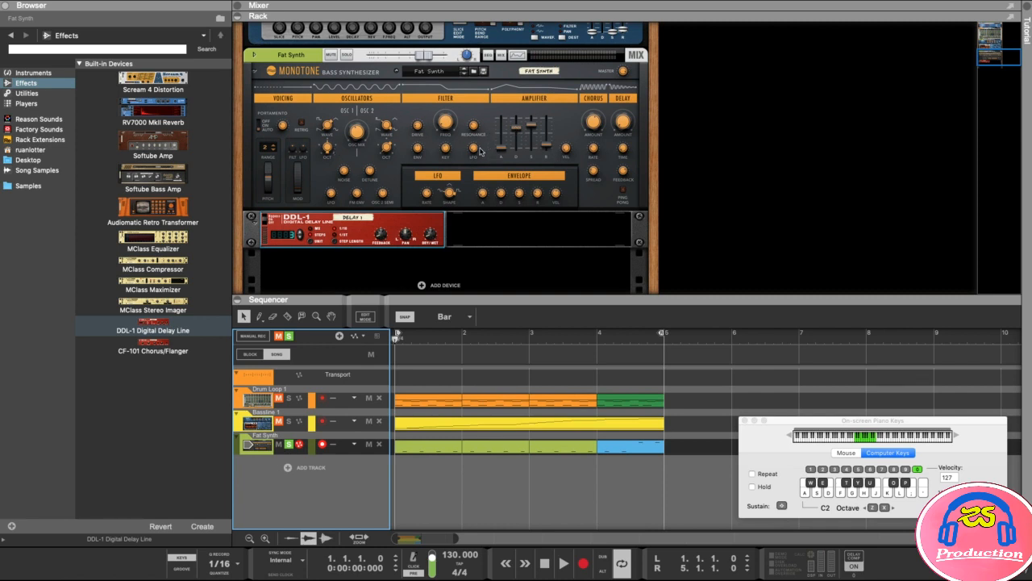
key("space")
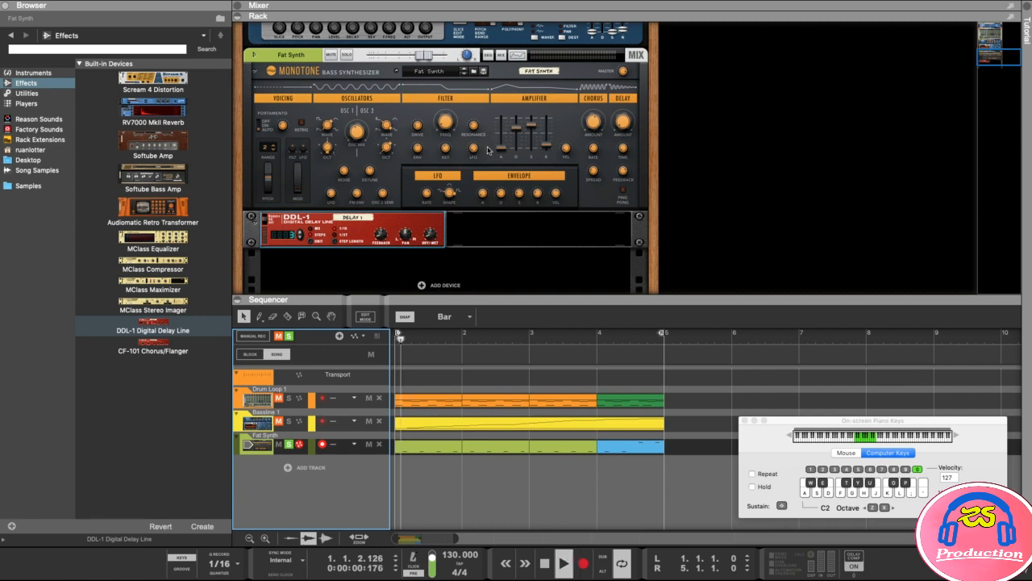
Step: Try different filter frequency, oscillator mix and noise settings on the Monotone during playback and return the playhead to bar 1
left_click(447, 120)
mouse_move(448, 120)
left_mouse_down()
mouse_move(448, 111)
mouse_move(415, 126)
mouse_move(420, 116)
mouse_move(449, 122)
left_mouse_up()
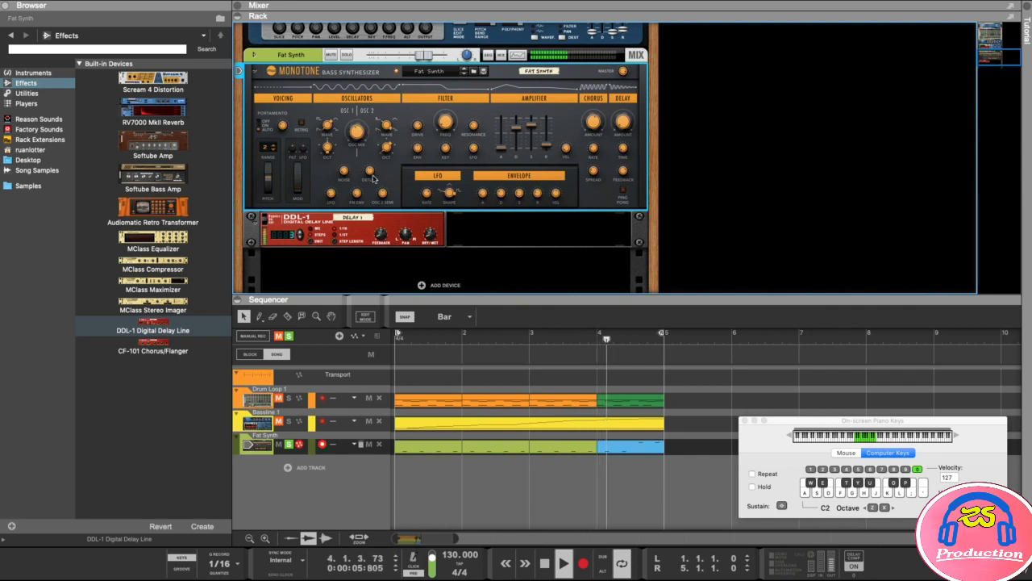
mouse_move(356, 151)
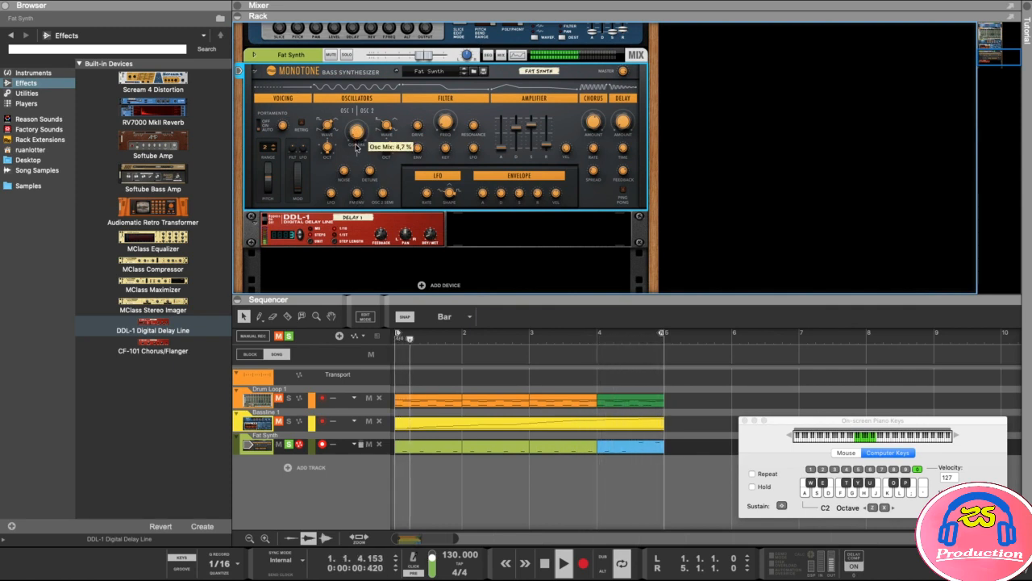
left_click_drag(357, 152, 354, 126)
left_click_drag(346, 174, 350, 146)
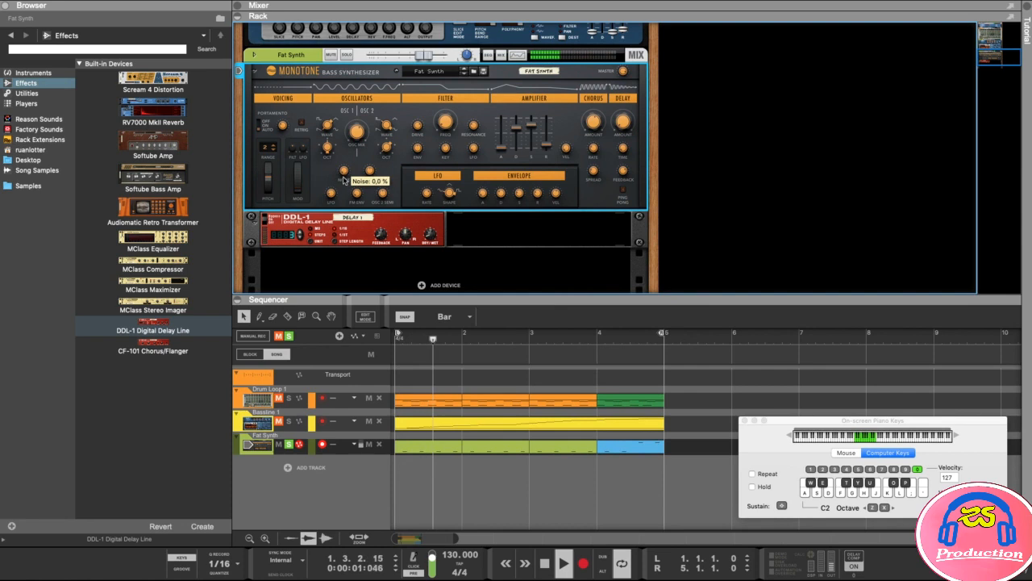
left_click_drag(455, 332, 397, 333)
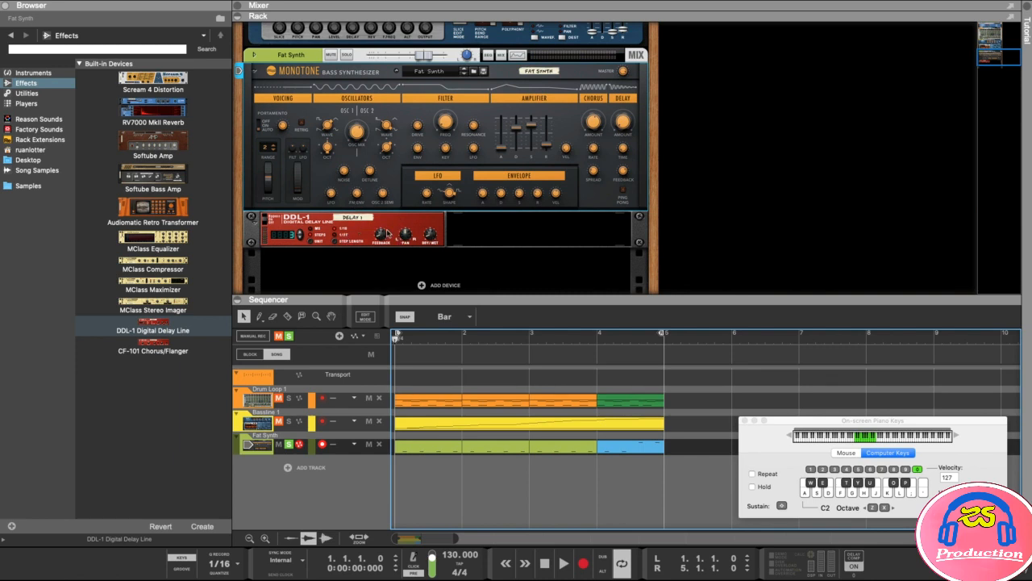
Step: Add an RV7000 MkII Reverb below the DDL-1 and lower its dry/wet mix while the loop plays
scroll(519, 230, "down", 1)
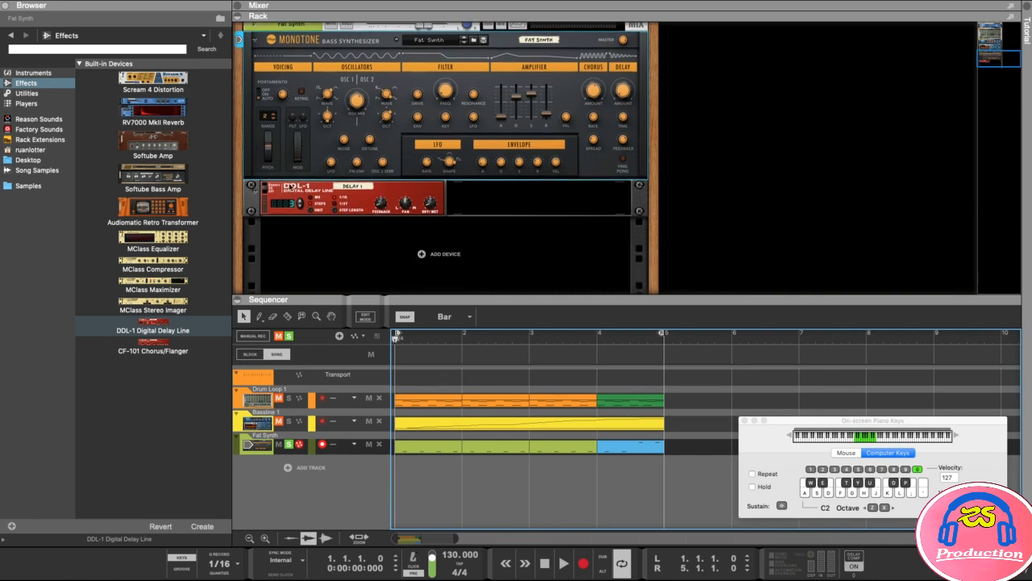
left_click_drag(153, 117, 449, 241)
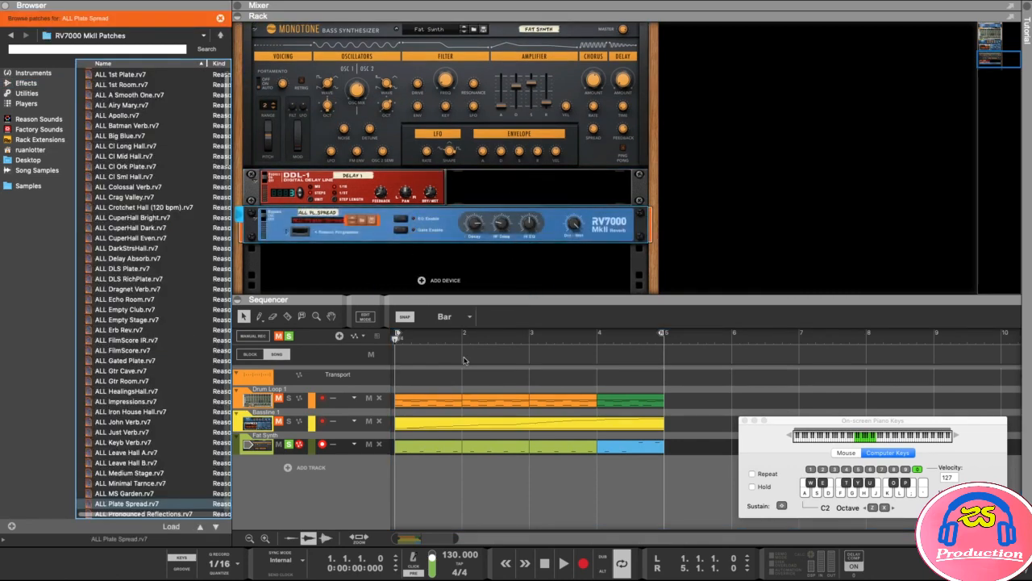
key("space")
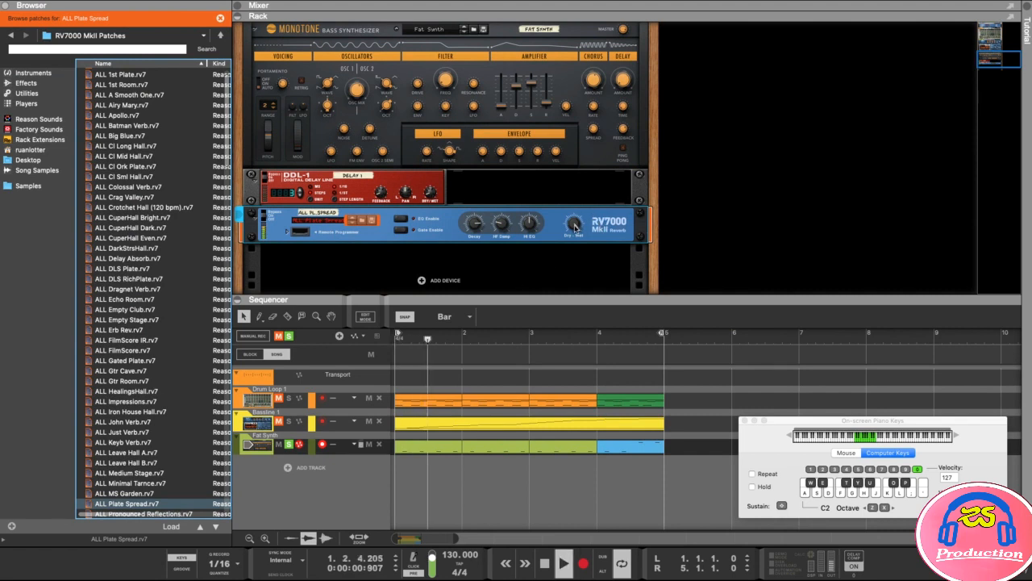
left_click(574, 226)
left_click_drag(574, 236, 574, 259)
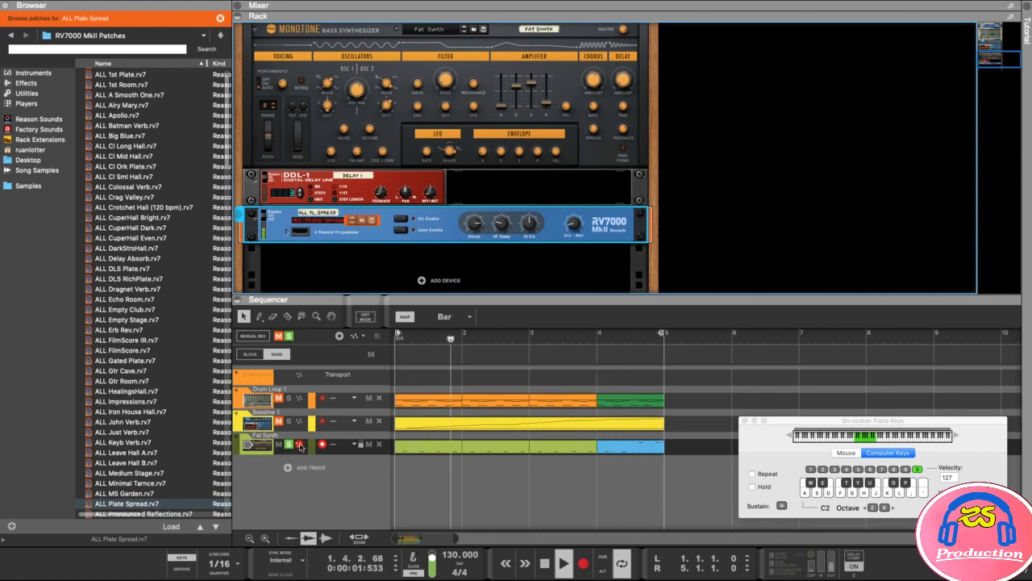
Step: Compare the reverbed bassline with and without the other tracks by toggling the Fat Synth solo, and return the playhead to bar 1
left_click(289, 445)
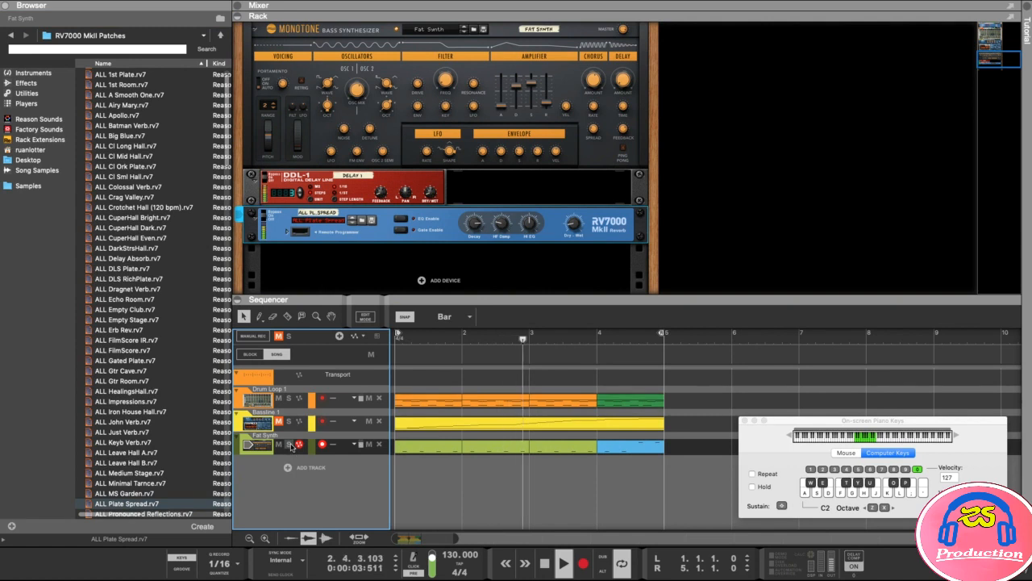
left_click(288, 444)
key("space")
left_click_drag(567, 339, 404, 347)
Step: Delete the RV7000 MkII Reverb from the Fat Synth's rack
right_click(523, 273)
left_click(553, 221)
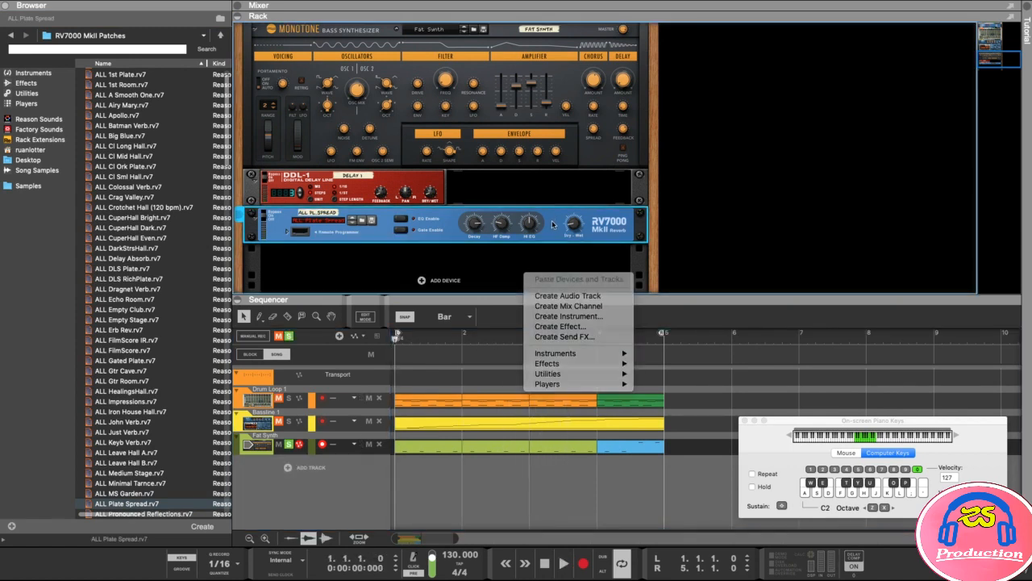
left_click(553, 192)
left_click(553, 221)
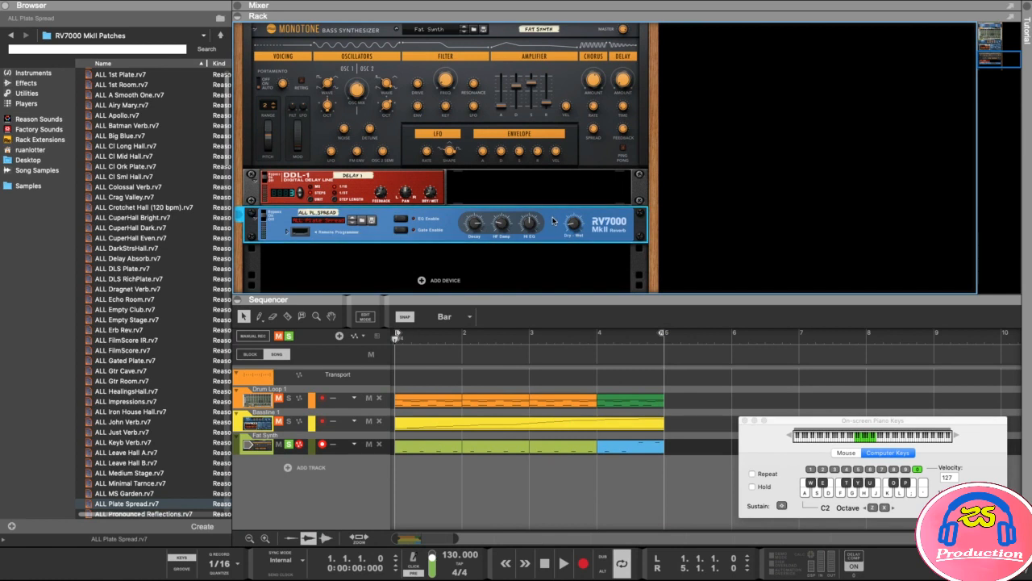
key("Delete")
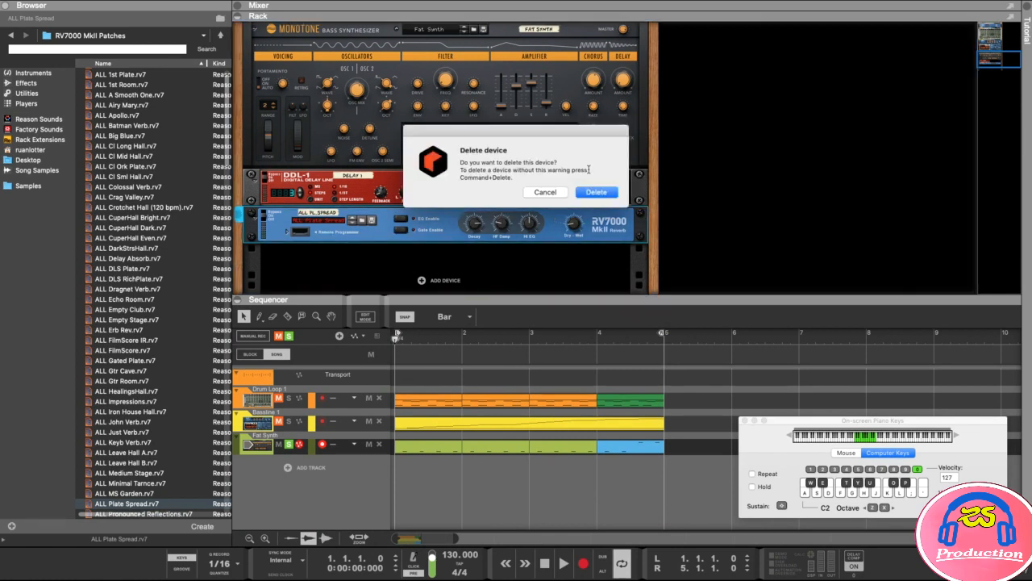
left_click_drag(553, 137, 556, 126)
left_click(596, 181)
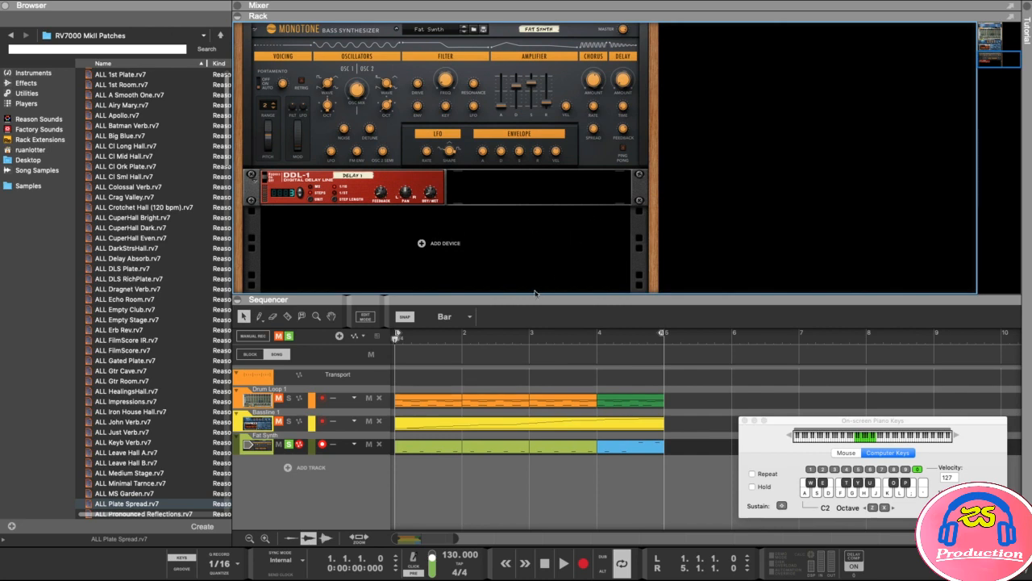
Step: Make the rack slightly taller and bring the Fat Synth channel with its Monotone and DDL-1 devices into view
left_click_drag(536, 299, 537, 305)
left_click(634, 350)
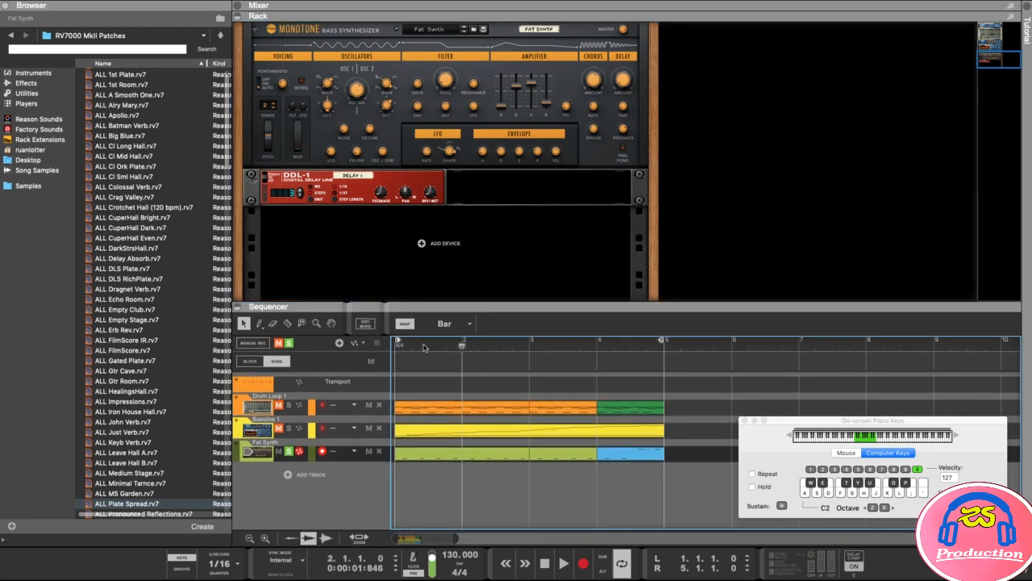
scroll(627, 229, "up", 2)
scroll(709, 252, "up", 2)
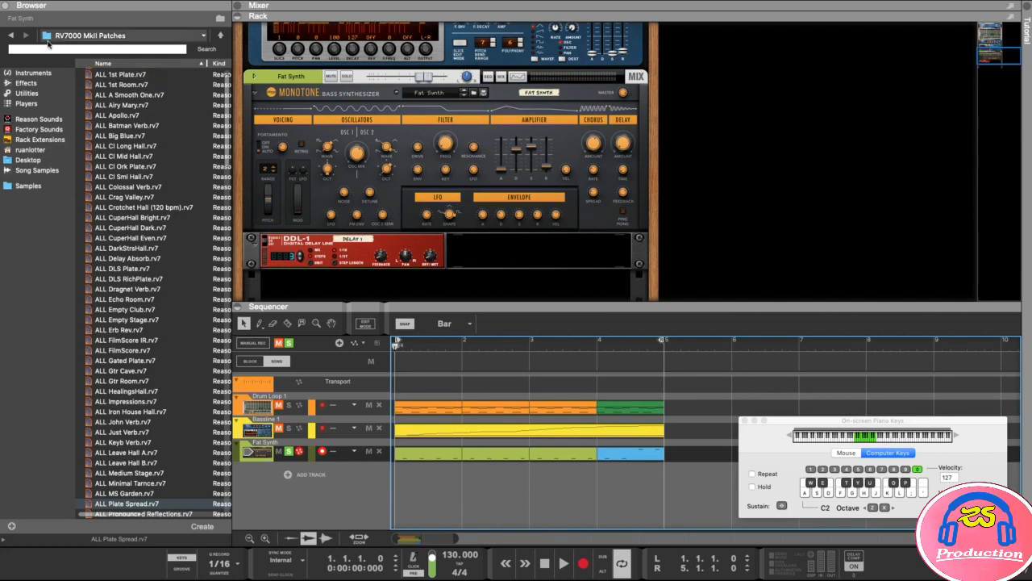
Step: List the built-in Instruments in the browser and look through the available synthesizers and samplers
left_click(25, 83)
left_click(32, 73)
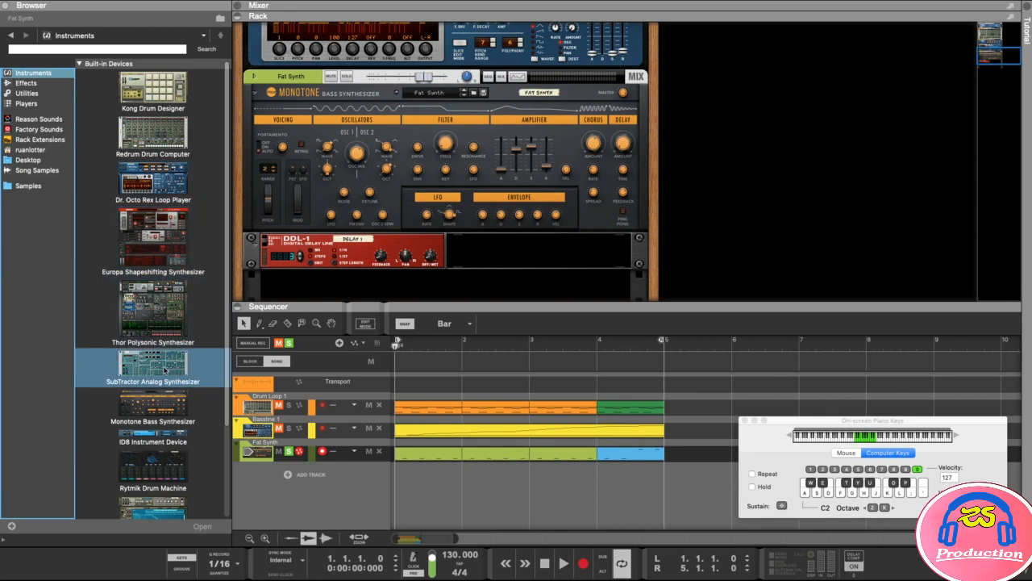
scroll(228, 345, "down", 2)
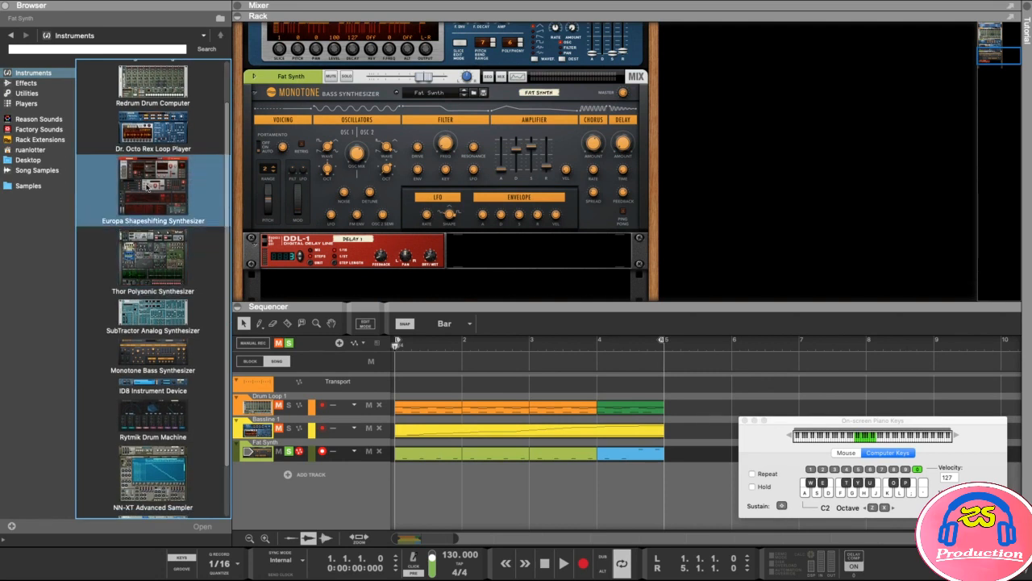
scroll(223, 255, "down", 2)
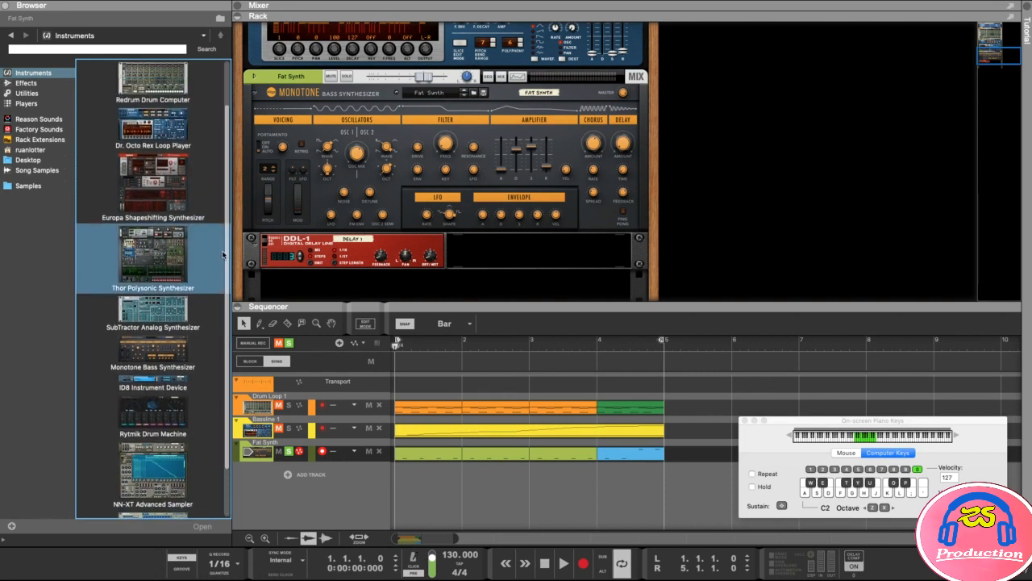
scroll(224, 255, "up", 3)
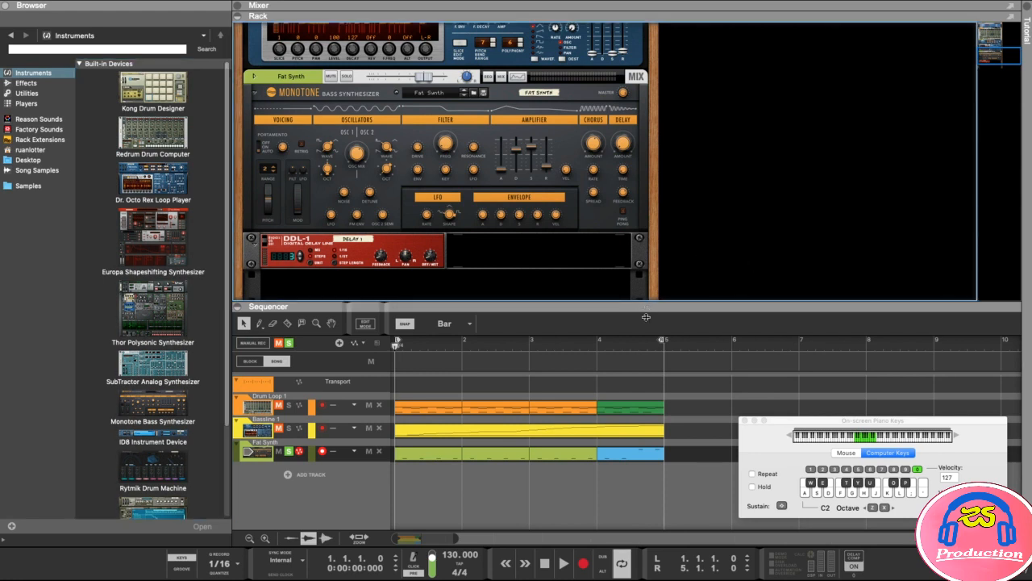
left_click_drag(646, 317, 646, 337)
scroll(722, 266, "down", 2)
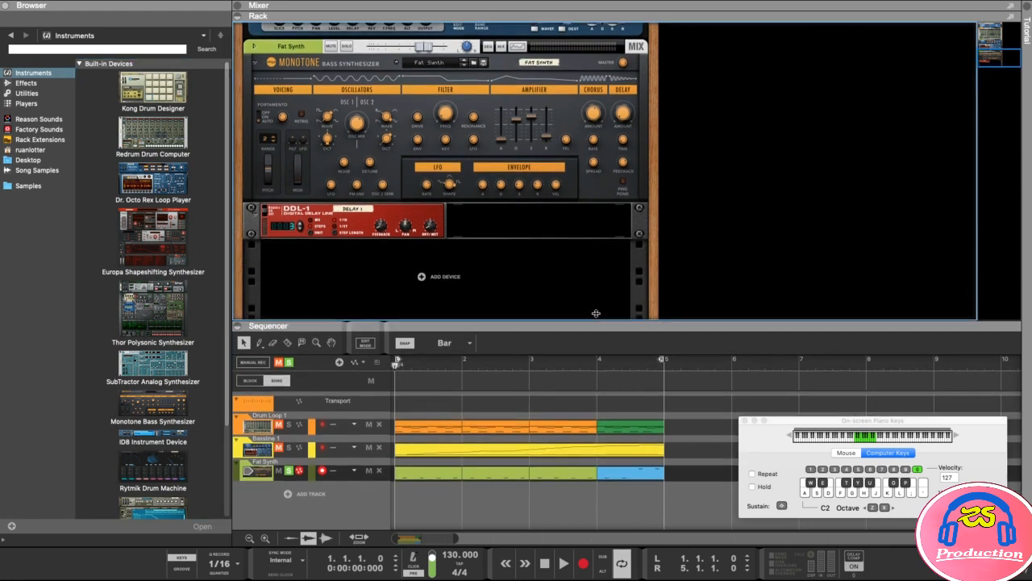
left_click_drag(596, 313, 597, 288)
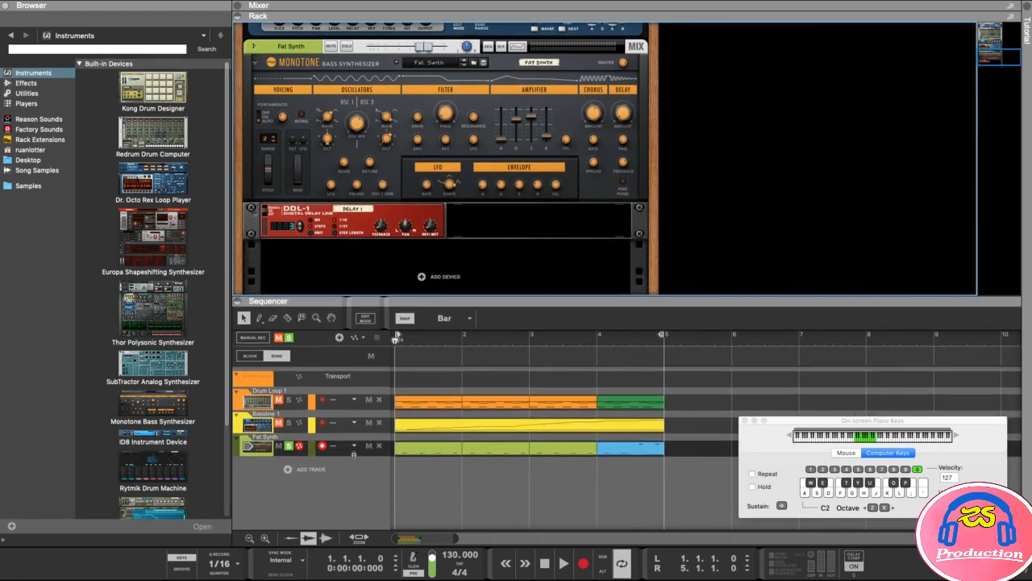